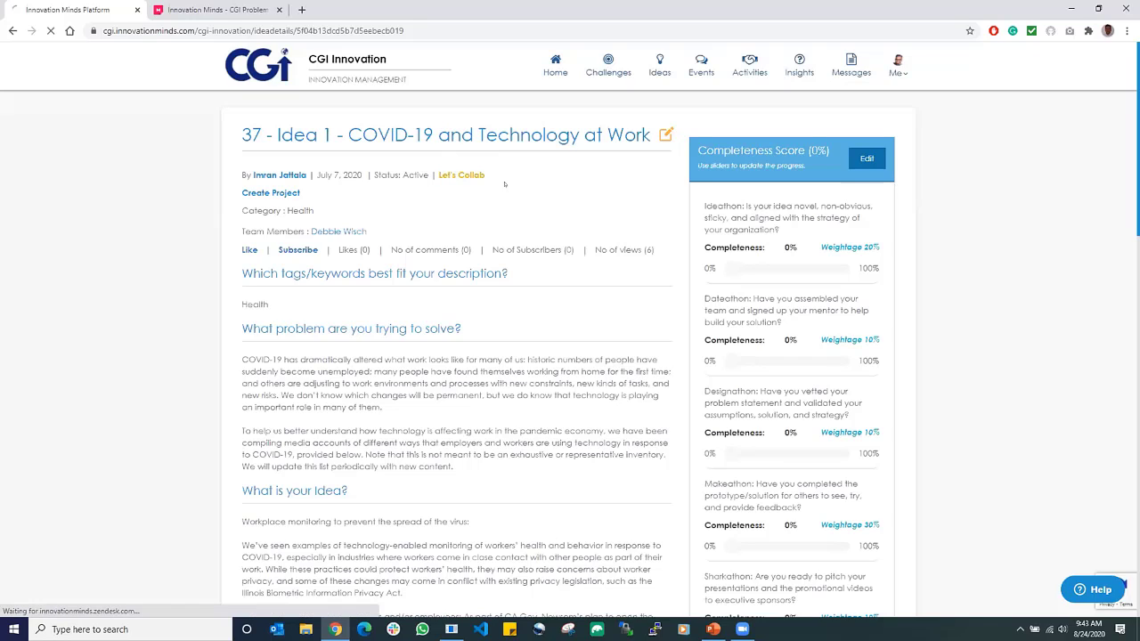
- Open the collaboration whiteboard for Idea 1 - COVID-19 and Technology at Work and turn on the display of collaborators' cursors
{"action": "left_click", "coordinate": [453, 176]}
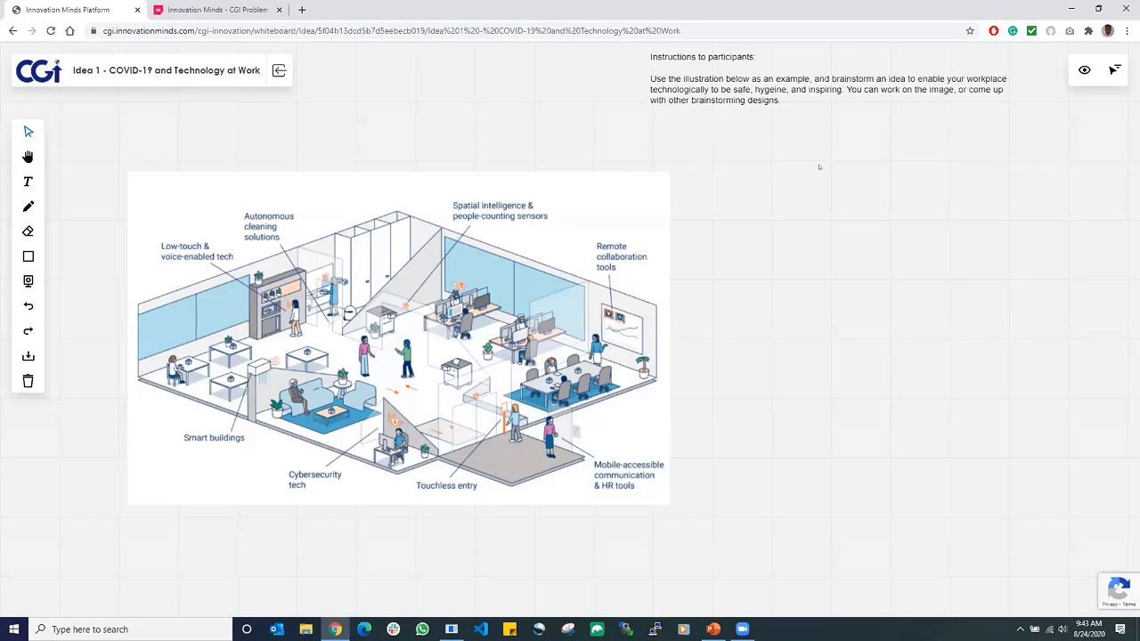
{"action": "left_click", "coordinate": [1114, 69]}
{"action": "left_click", "coordinate": [1113, 71]}
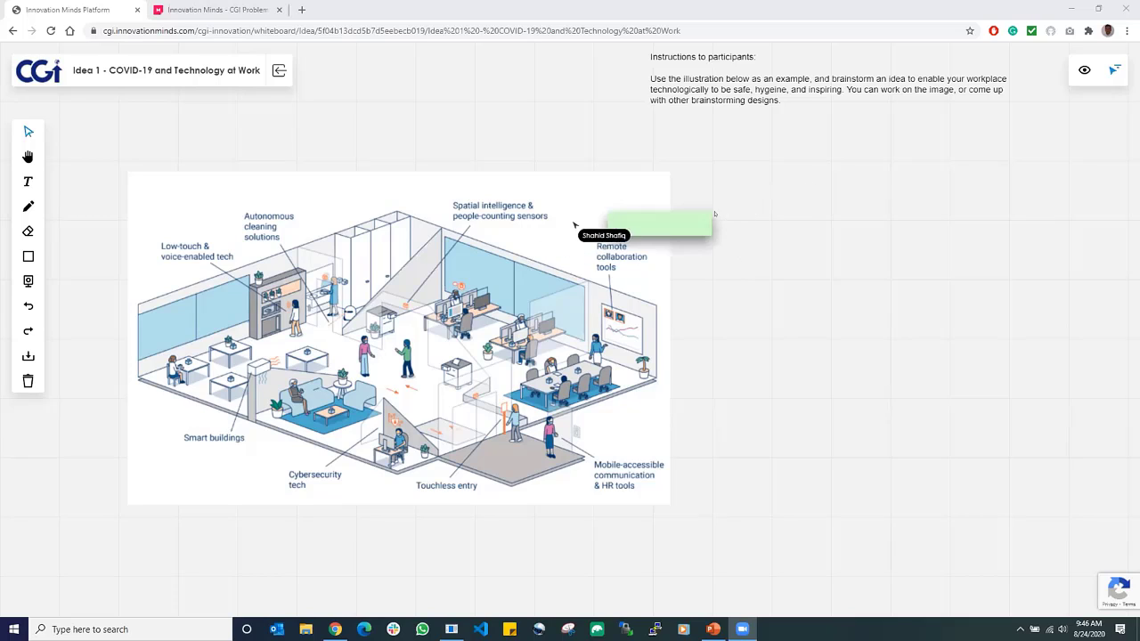
- Add a sticky note reading "Use Amazon echo to voice activate the systems" in the empty area beside the office illustration
{"action": "double_click", "coordinate": [718, 410]}
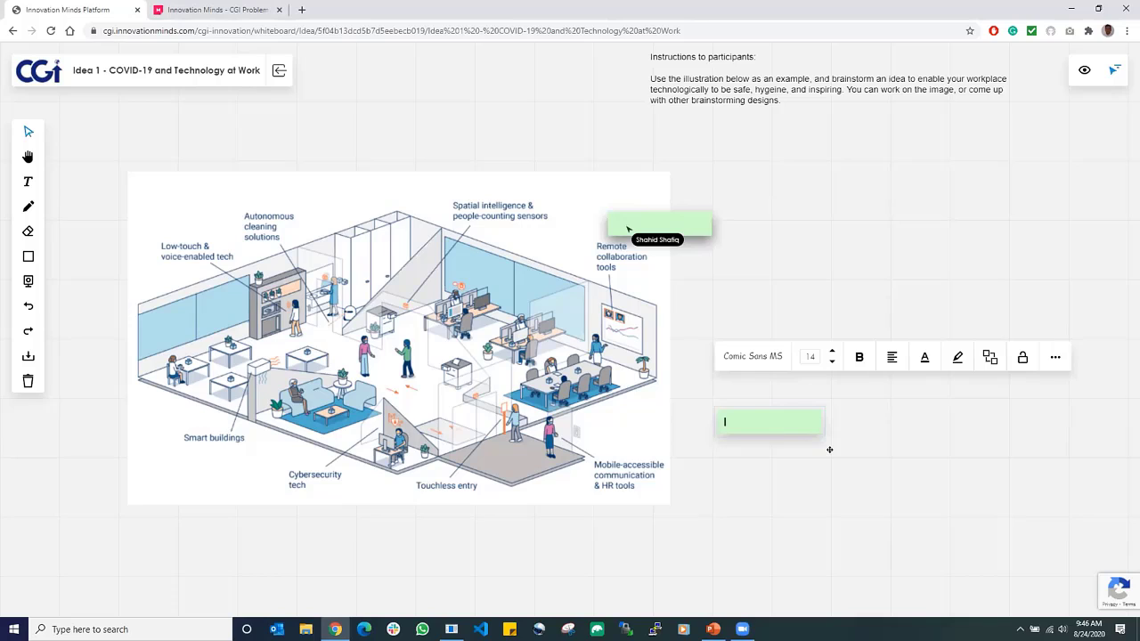
{"action": "type", "text": "Use Amazon echo to voice"}
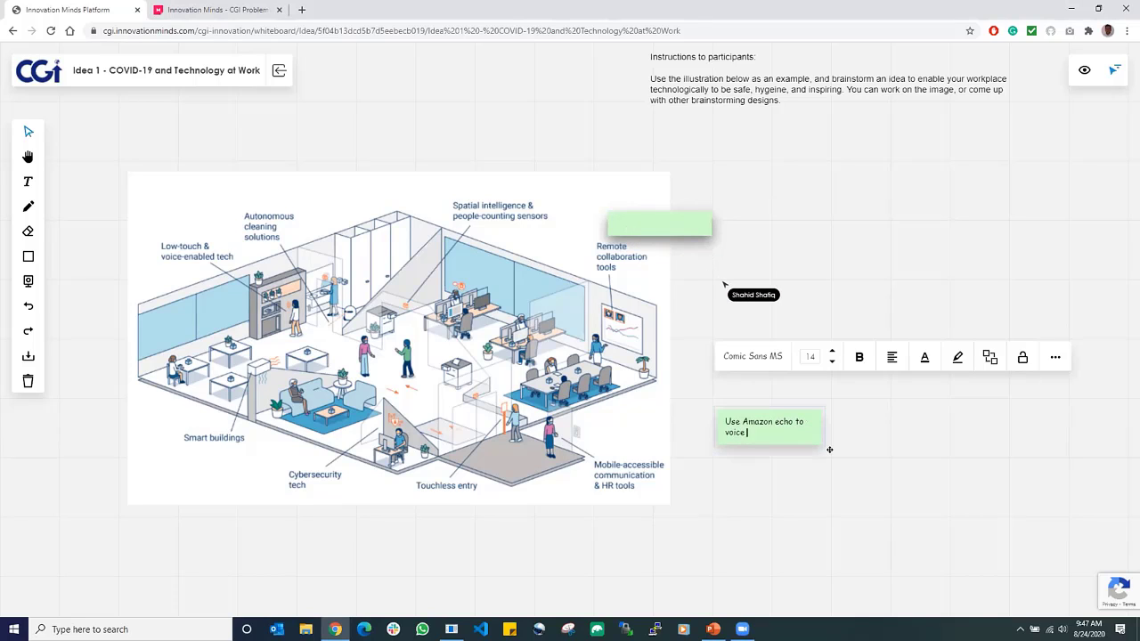
{"action": "type", "text": " activate the systems"}
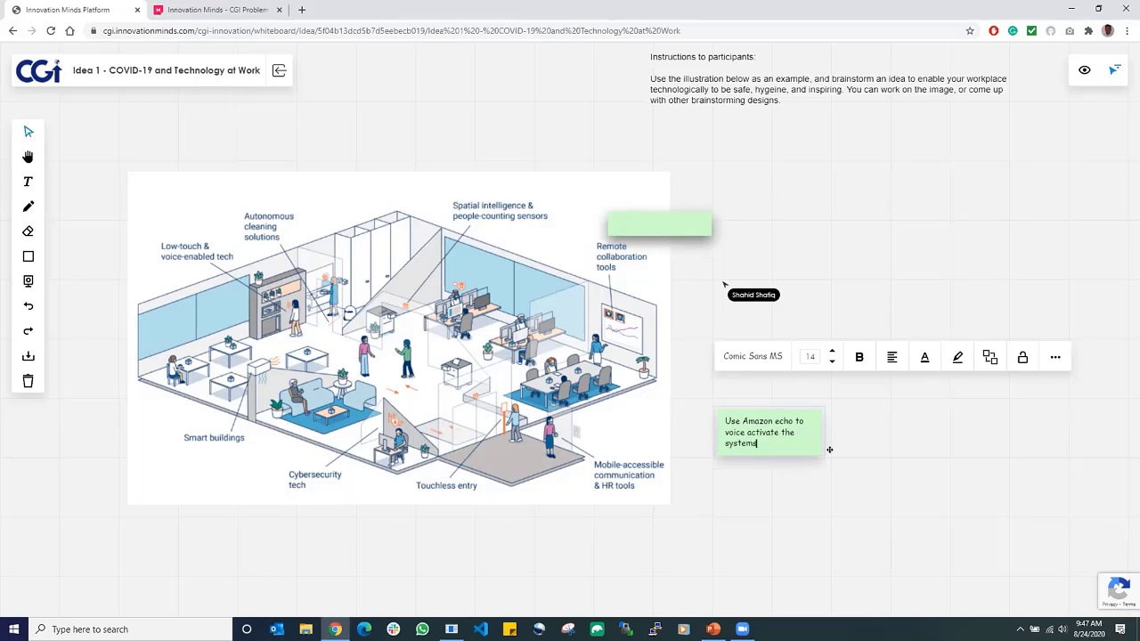
{"action": "left_click", "coordinate": [823, 460]}
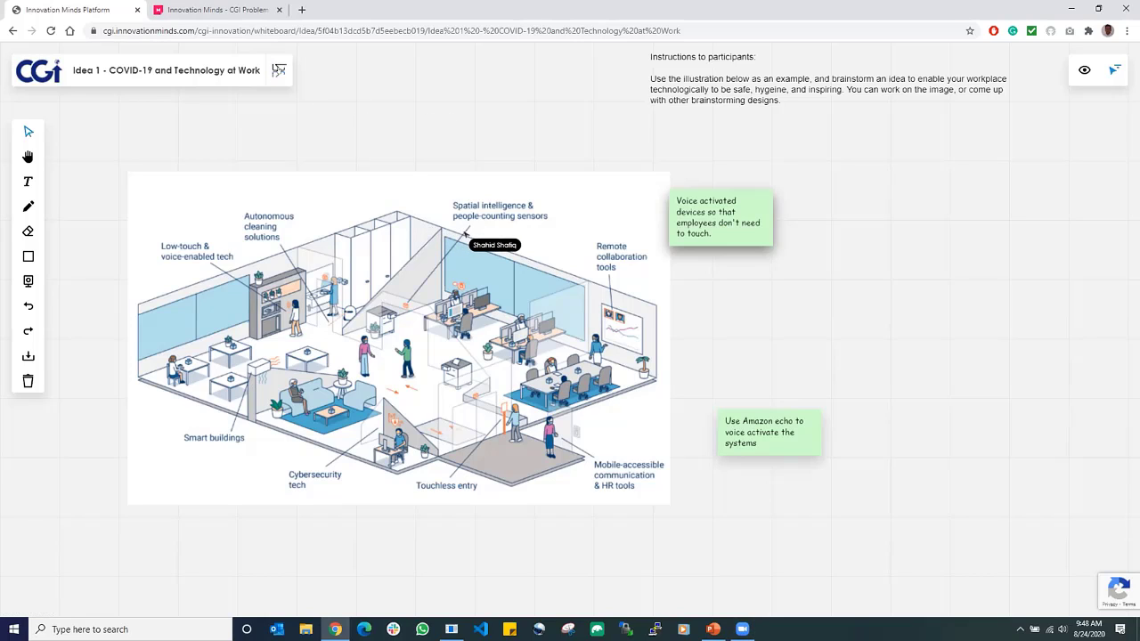
- Leave the whiteboard, go to the list of all ideas and reload it
{"action": "left_click", "coordinate": [279, 71]}
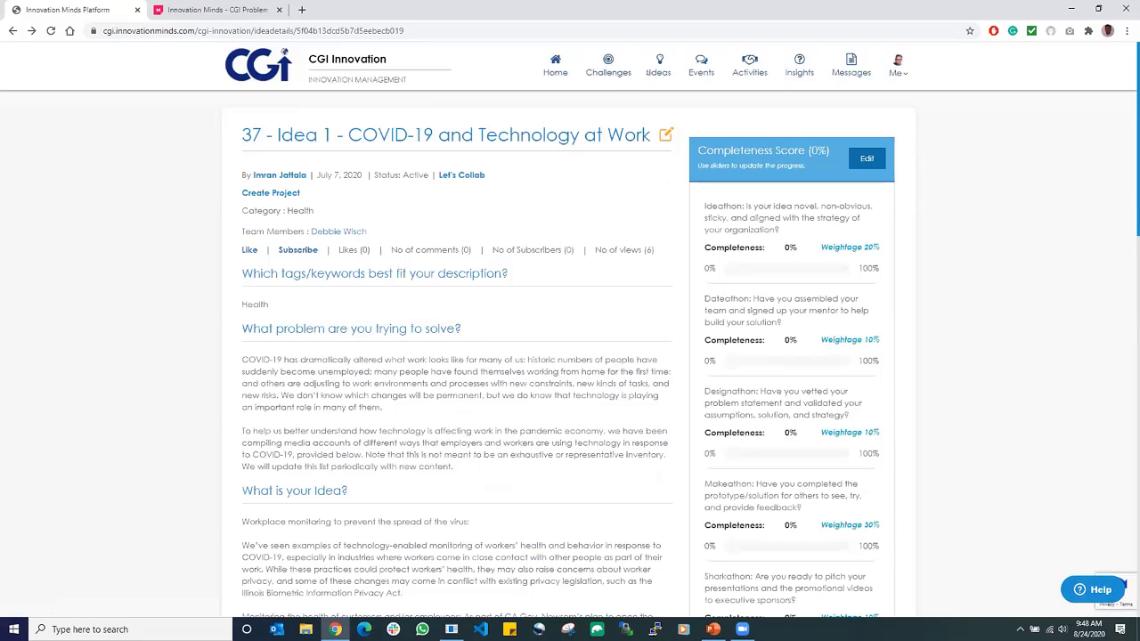
{"action": "left_click", "coordinate": [650, 66]}
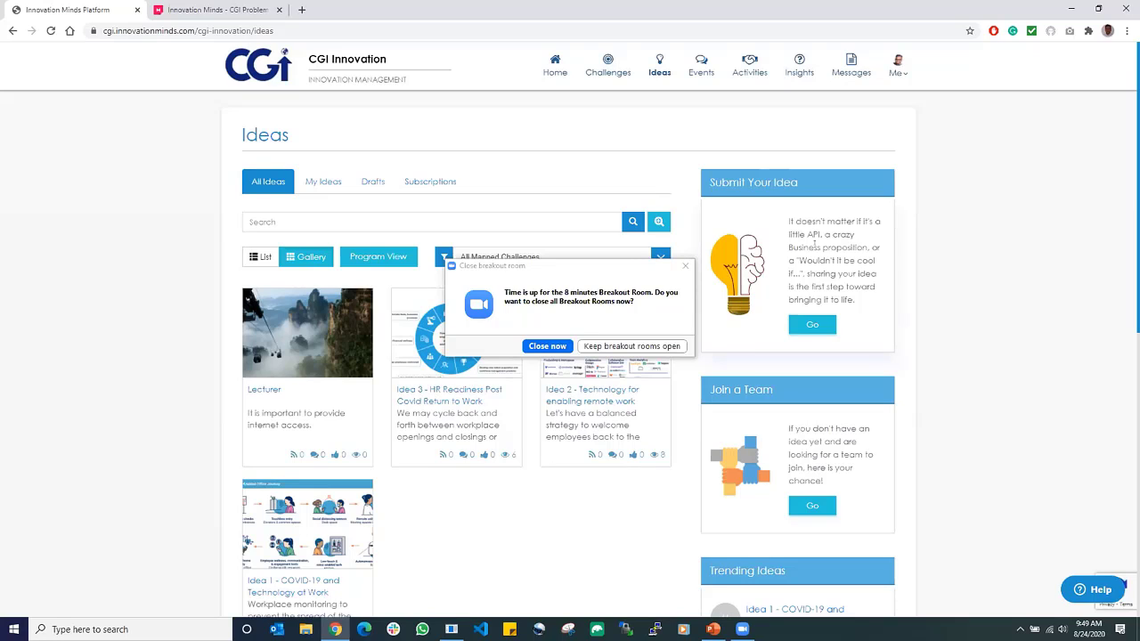
{"action": "left_click", "coordinate": [50, 30]}
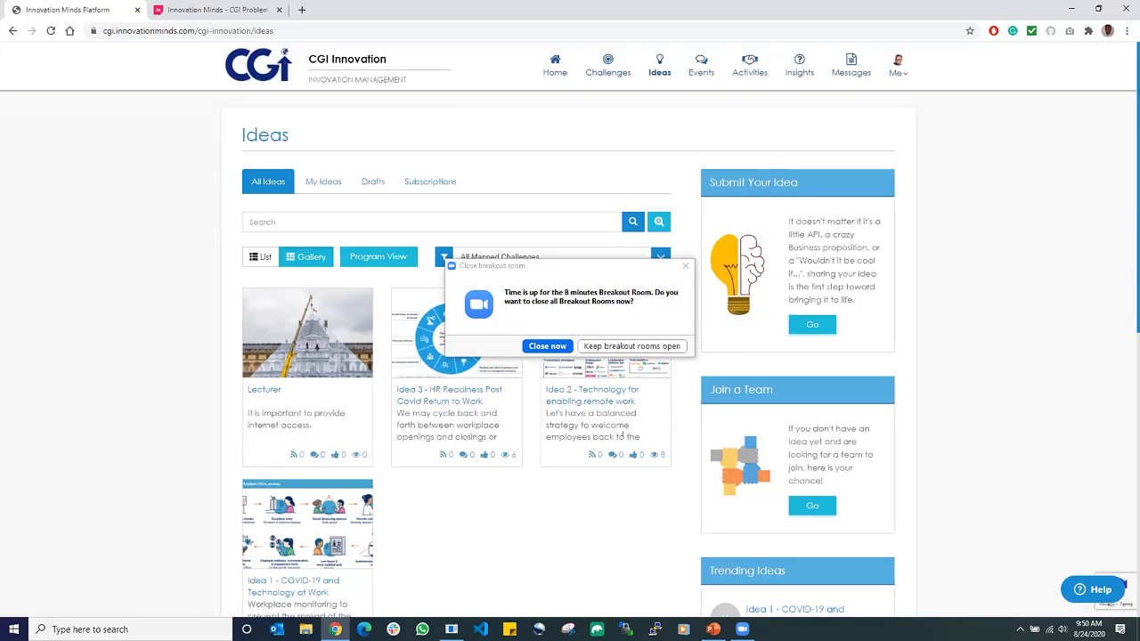
- Close all Zoom breakout rooms now that the eight-minute session time is up
{"action": "left_click", "coordinate": [546, 346]}
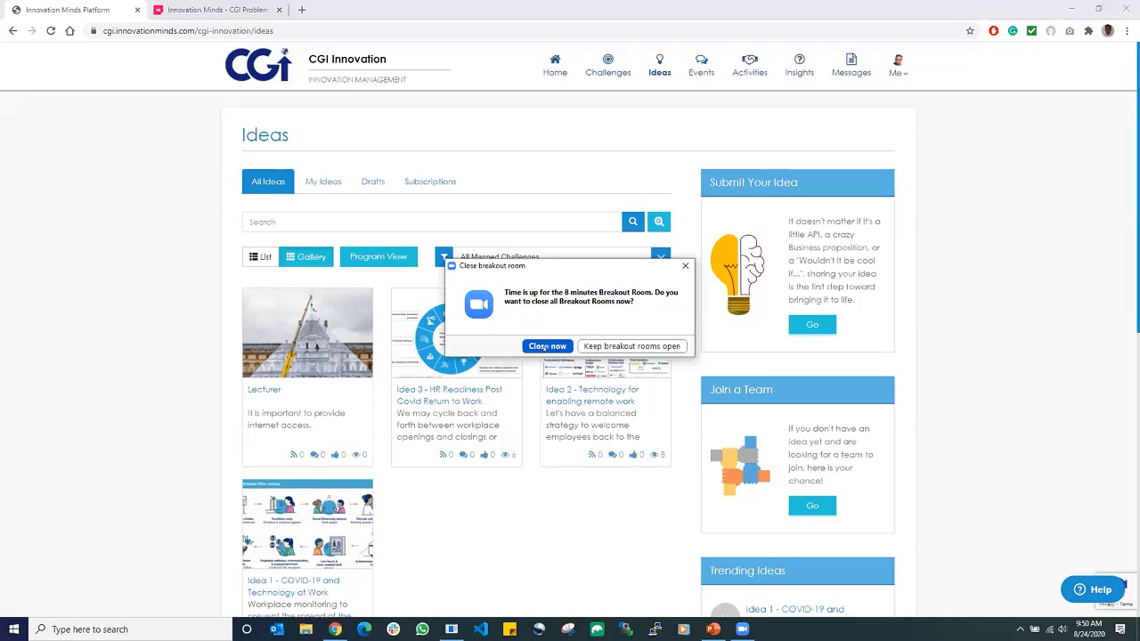
{"action": "left_click", "coordinate": [546, 346]}
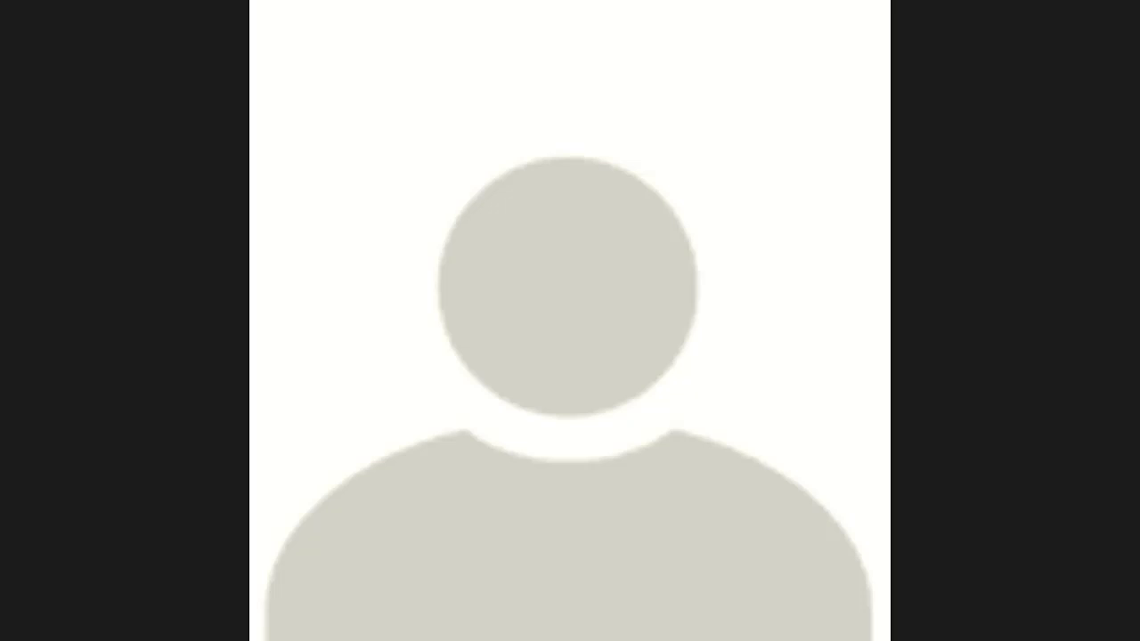
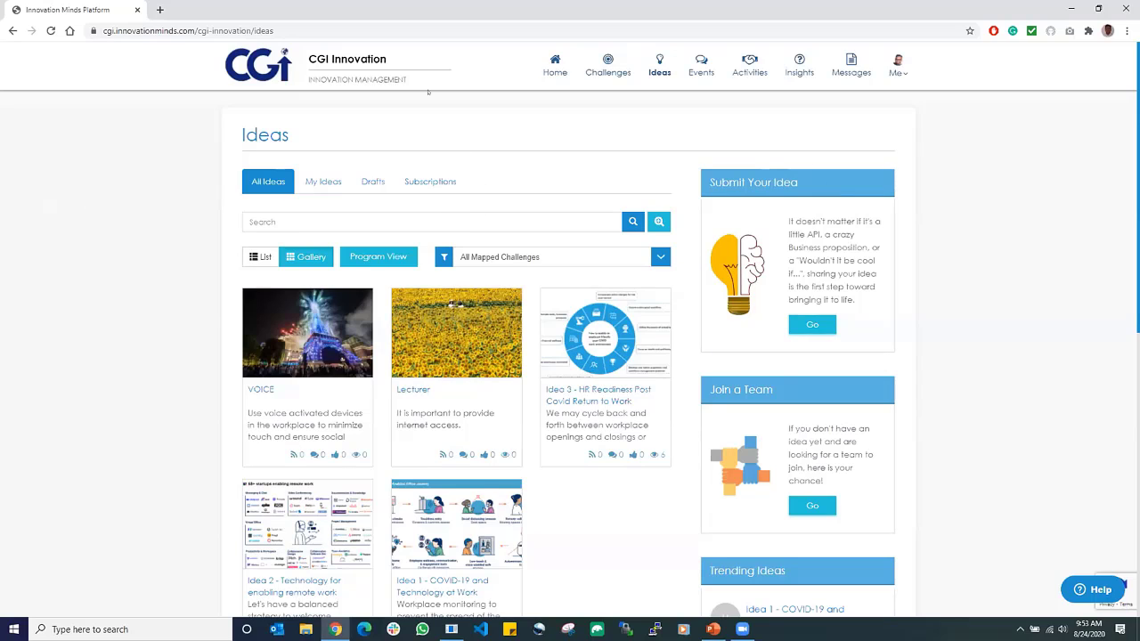
- Reload the ideas list, open the VOICE idea, vote it up to 5 and save the vote
{"action": "left_click", "coordinate": [50, 30]}
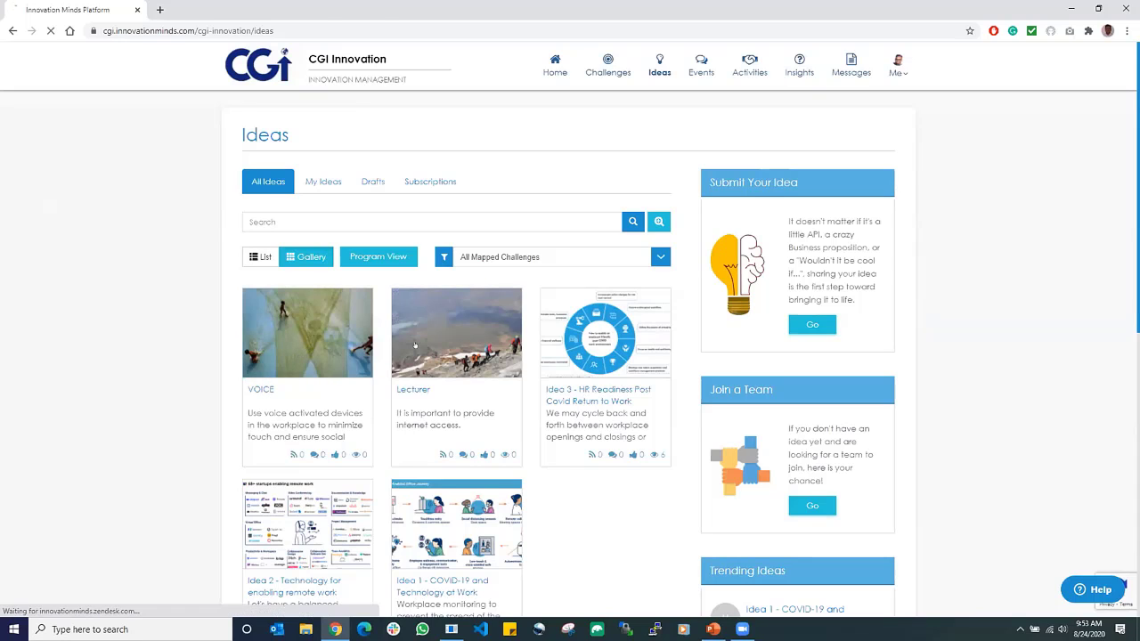
{"action": "left_click", "coordinate": [308, 351]}
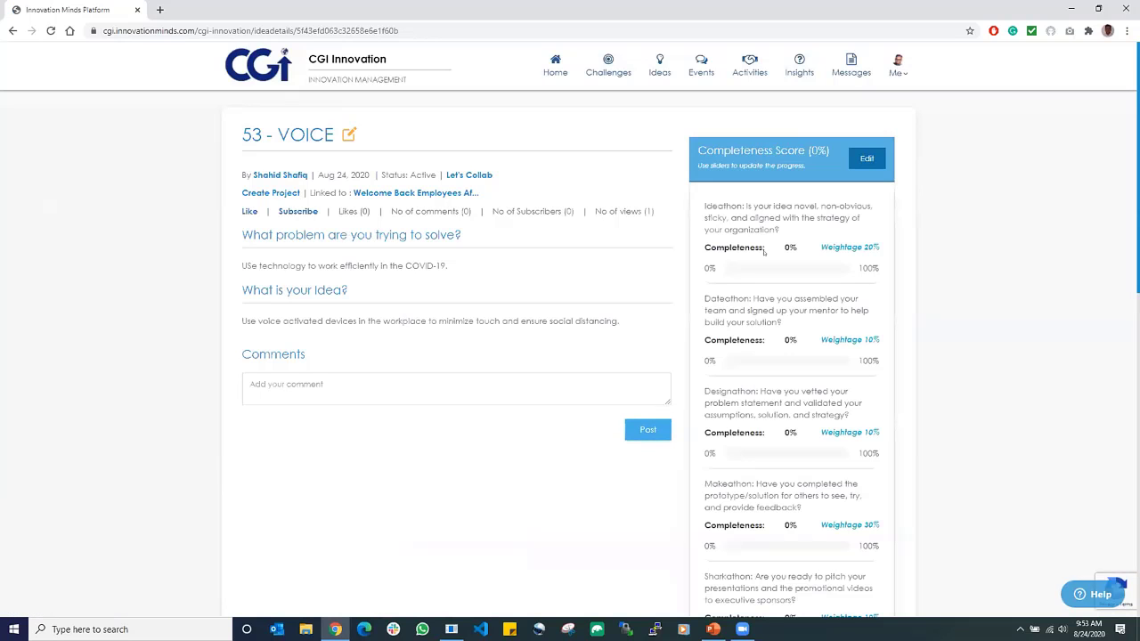
{"action": "scroll", "coordinate": [970, 337], "scroll_direction": "down", "scroll_amount": 10}
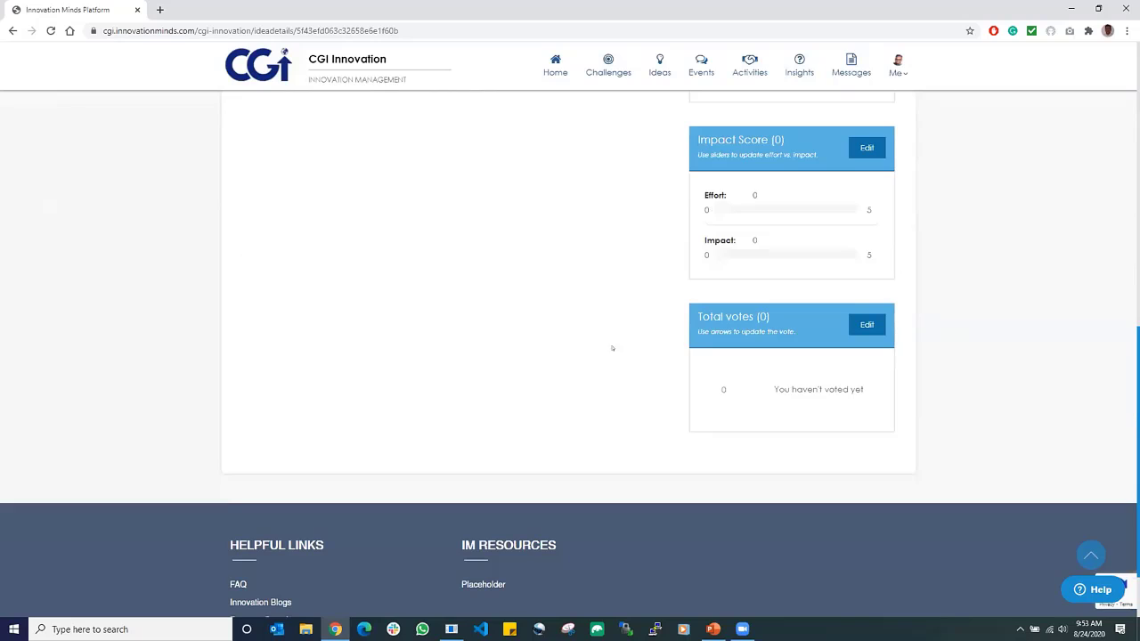
{"action": "left_click", "coordinate": [860, 326]}
{"action": "left_click", "coordinate": [724, 375]}
{"action": "scroll", "coordinate": [578, 356], "scroll_direction": "up", "scroll_amount": 6}
{"action": "scroll", "coordinate": [573, 356], "scroll_direction": "down", "scroll_amount": 6}
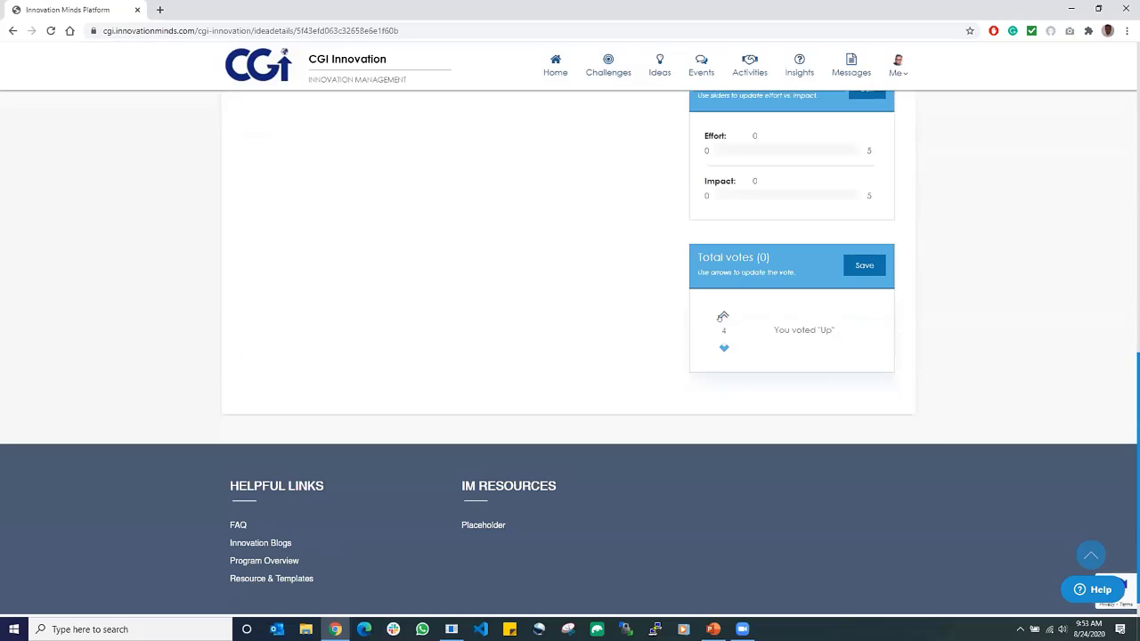
{"action": "scroll", "coordinate": [288, 142], "scroll_direction": "up", "scroll_amount": 5}
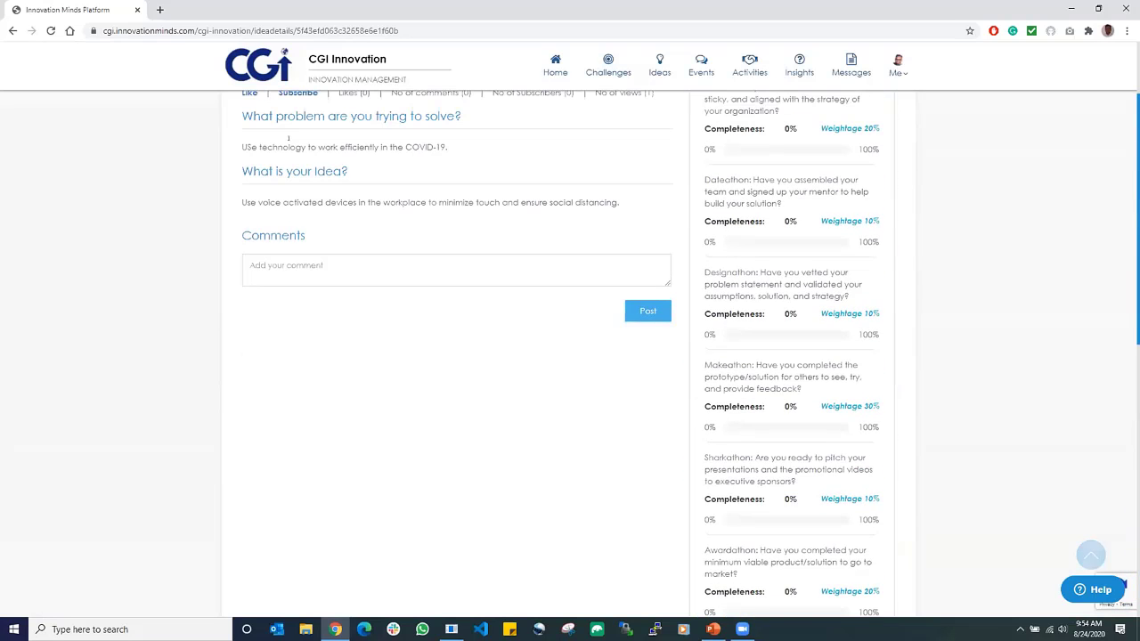
{"action": "scroll", "coordinate": [288, 138], "scroll_direction": "up", "scroll_amount": 2}
{"action": "scroll", "coordinate": [297, 152], "scroll_direction": "down", "scroll_amount": 10}
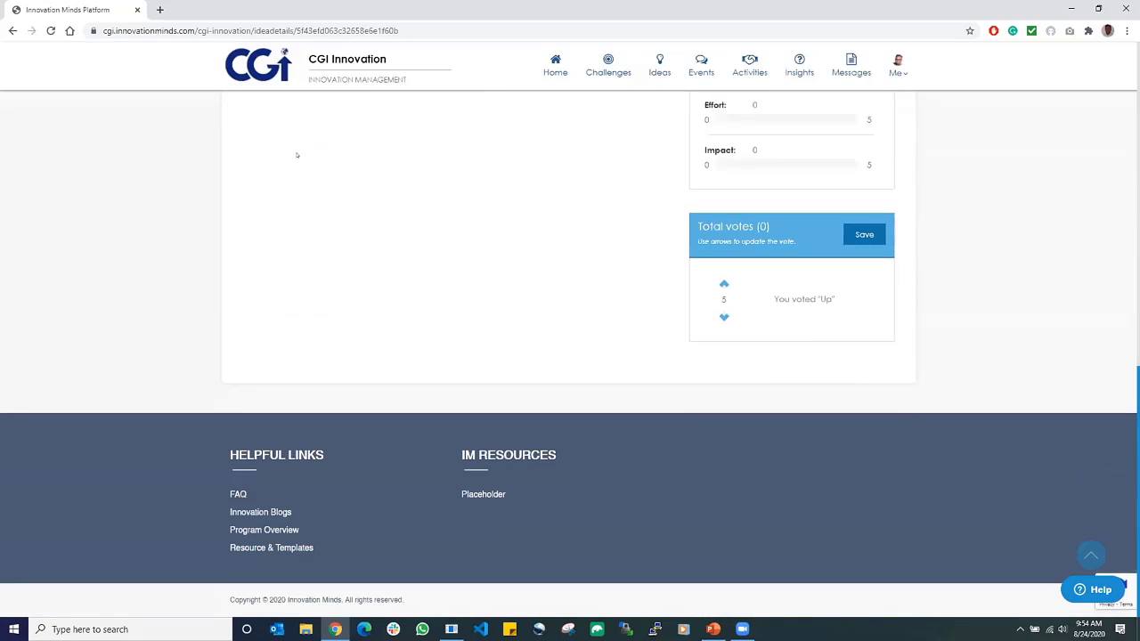
{"action": "left_click", "coordinate": [863, 235]}
{"action": "scroll", "coordinate": [906, 215], "scroll_direction": "up", "scroll_amount": 10}
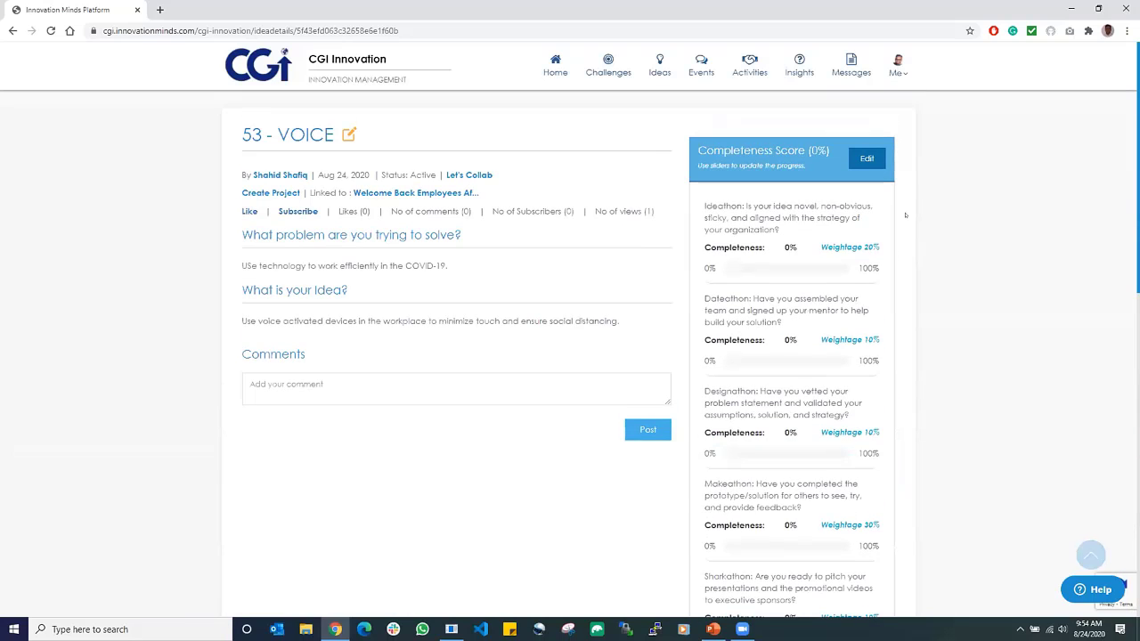
- Open the AR Covid-19 idea from the ideas list, vote it up to 2 and save the vote
{"action": "left_click", "coordinate": [654, 64]}
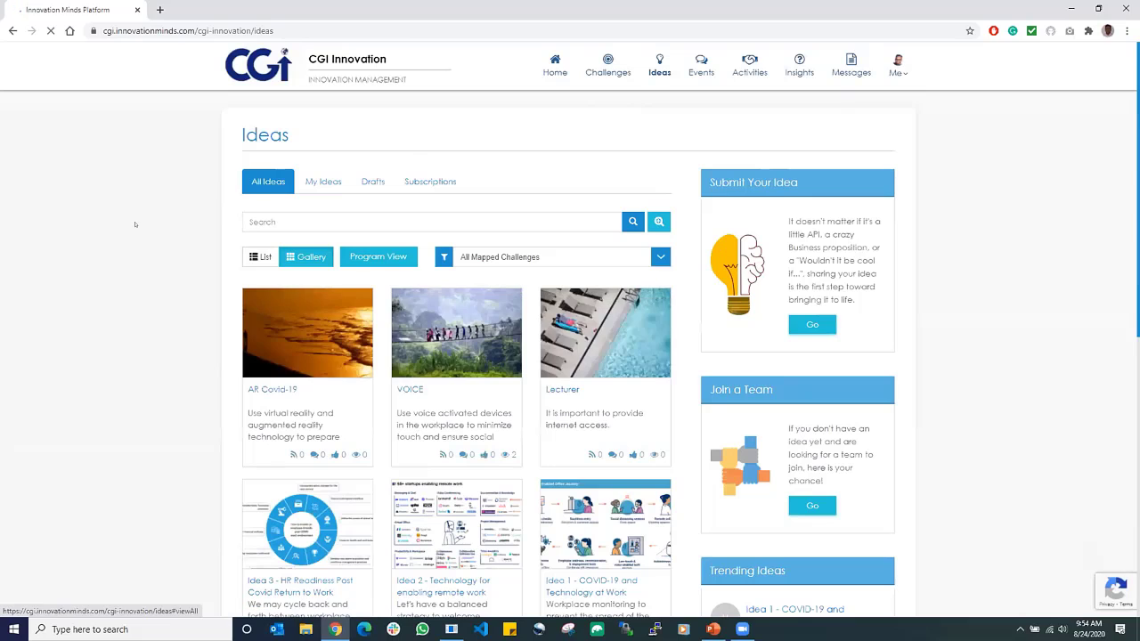
{"action": "scroll", "coordinate": [163, 253], "scroll_direction": "down", "scroll_amount": 2}
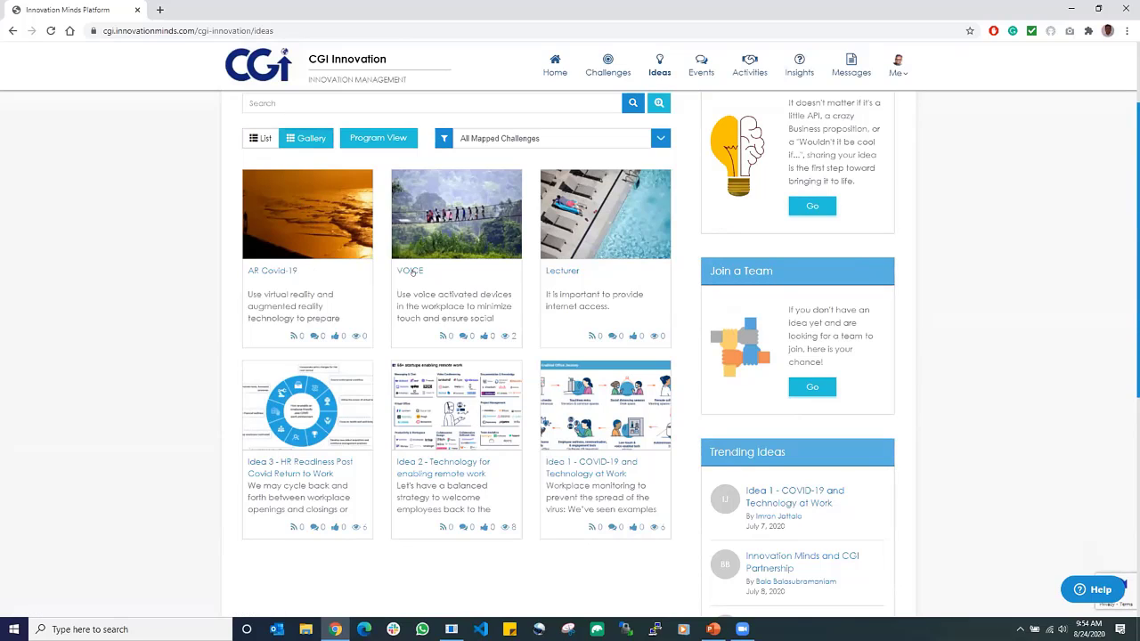
{"action": "left_click", "coordinate": [273, 270]}
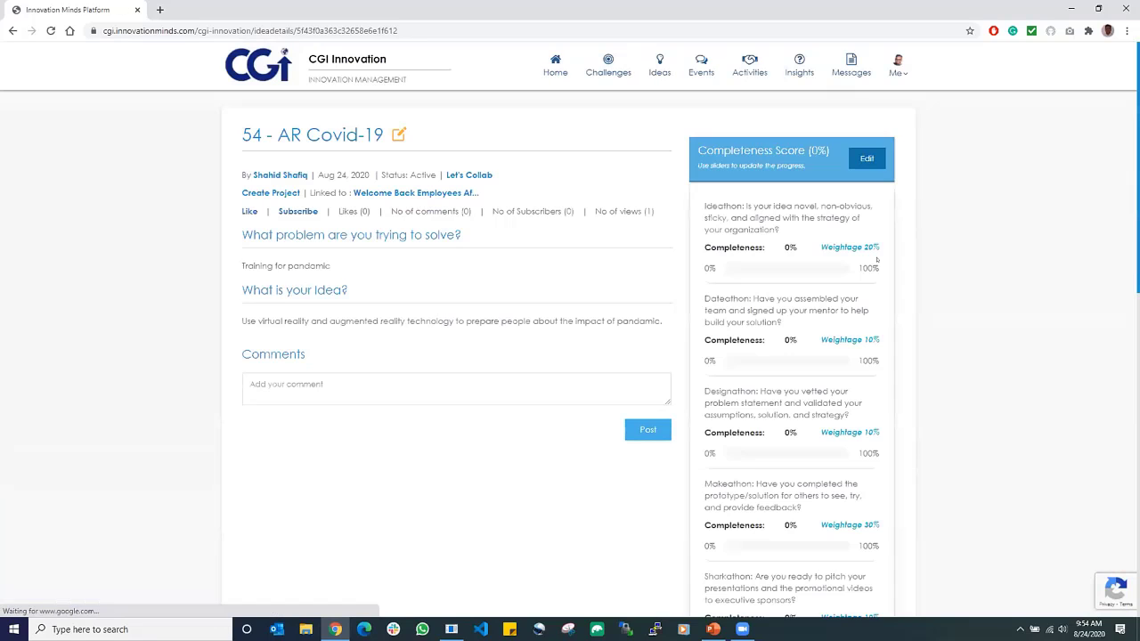
{"action": "scroll", "coordinate": [876, 259], "scroll_direction": "down", "scroll_amount": 6}
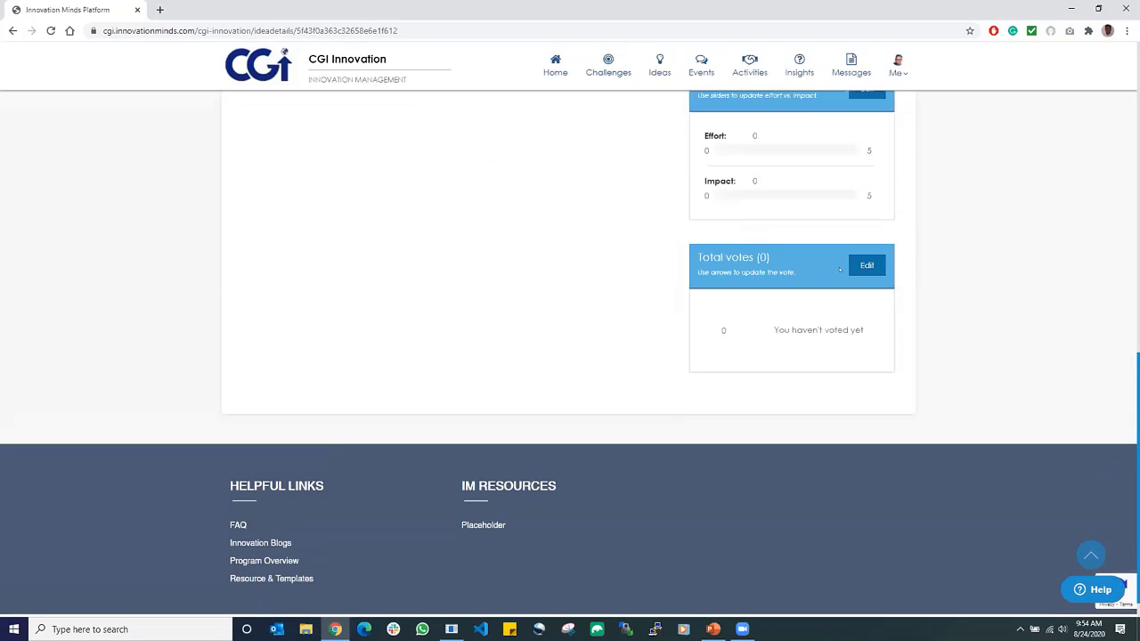
{"action": "left_click", "coordinate": [864, 266]}
{"action": "left_click", "coordinate": [724, 316]}
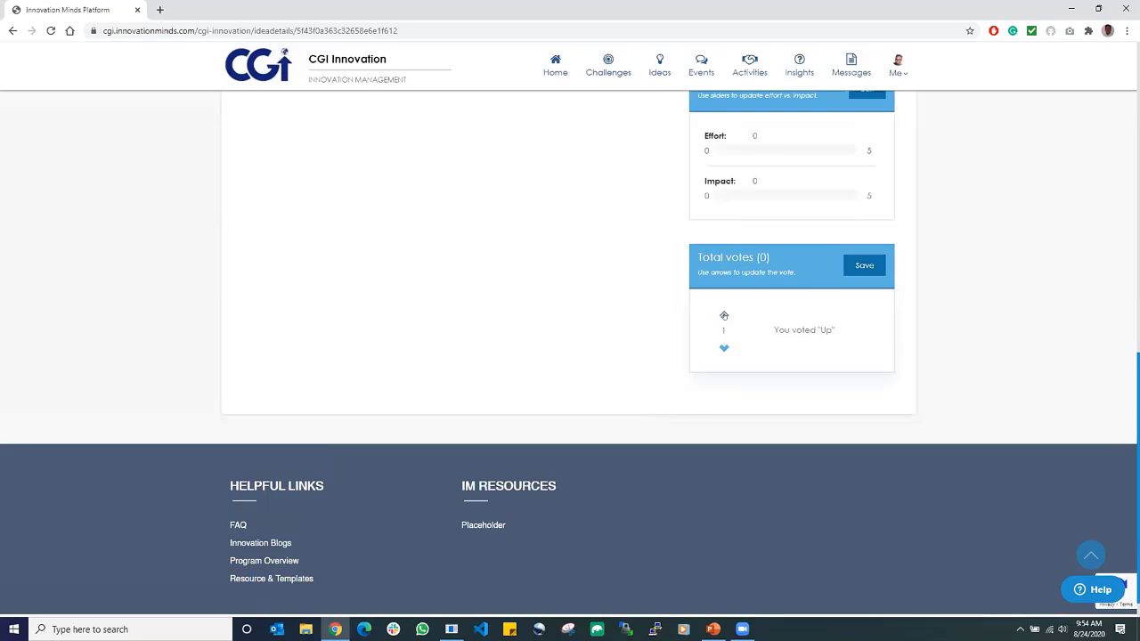
{"action": "left_click", "coordinate": [863, 265]}
{"action": "scroll", "coordinate": [924, 271], "scroll_direction": "up", "scroll_amount": 5}
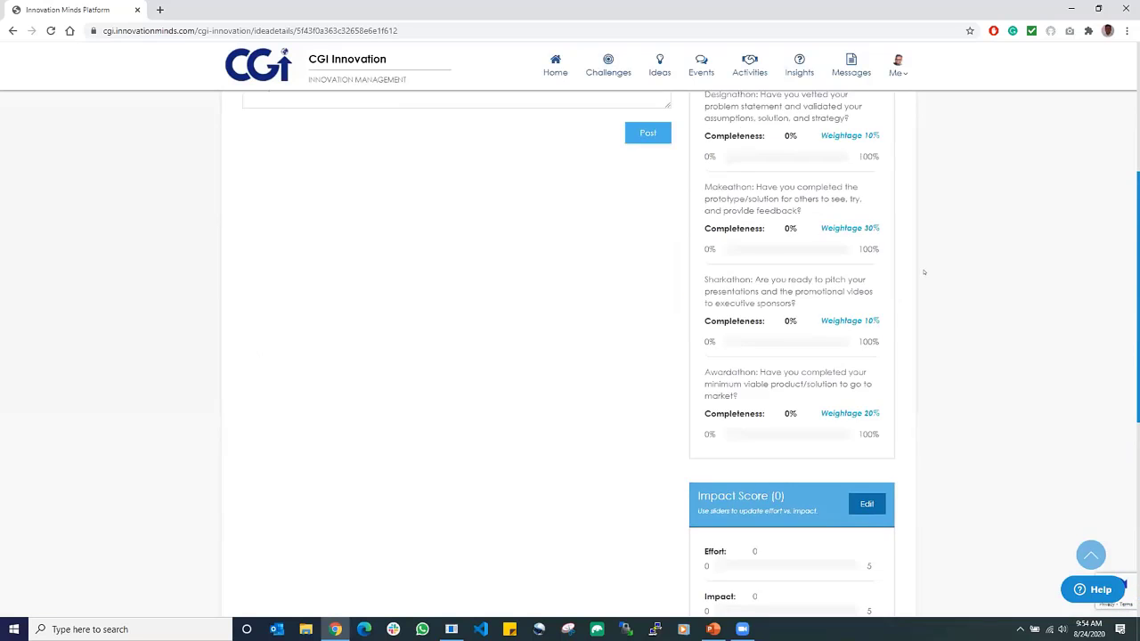
{"action": "scroll", "coordinate": [923, 271], "scroll_direction": "up", "scroll_amount": 4}
{"action": "scroll", "coordinate": [923, 271], "scroll_direction": "down", "scroll_amount": 10}
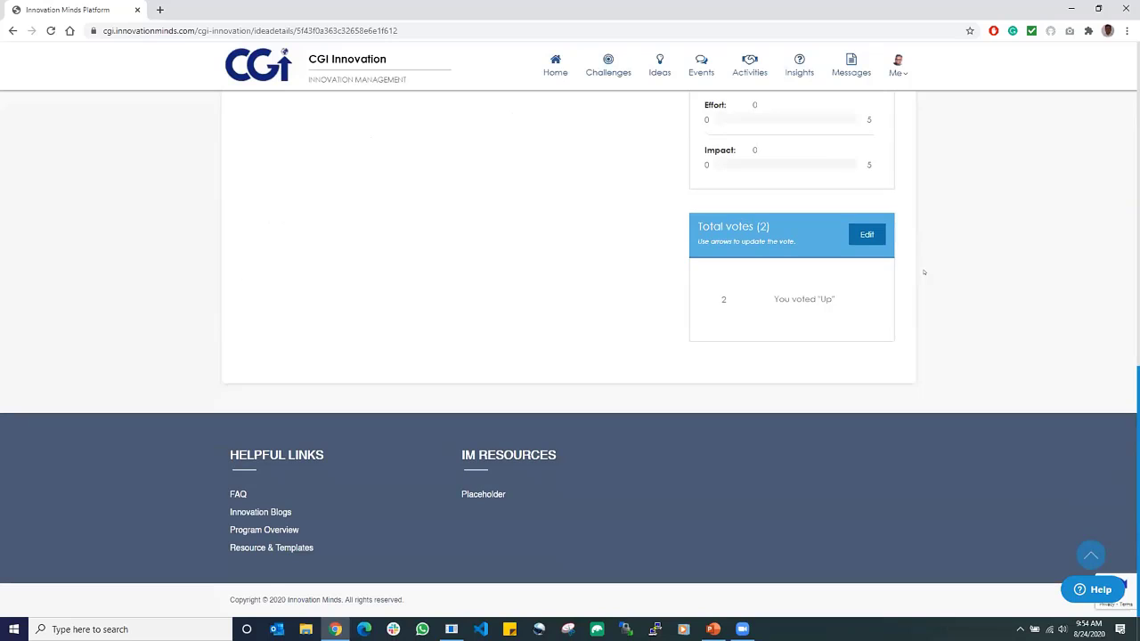
{"action": "scroll", "coordinate": [923, 272], "scroll_direction": "up", "scroll_amount": 1}
{"action": "scroll", "coordinate": [866, 294], "scroll_direction": "up", "scroll_amount": 10}
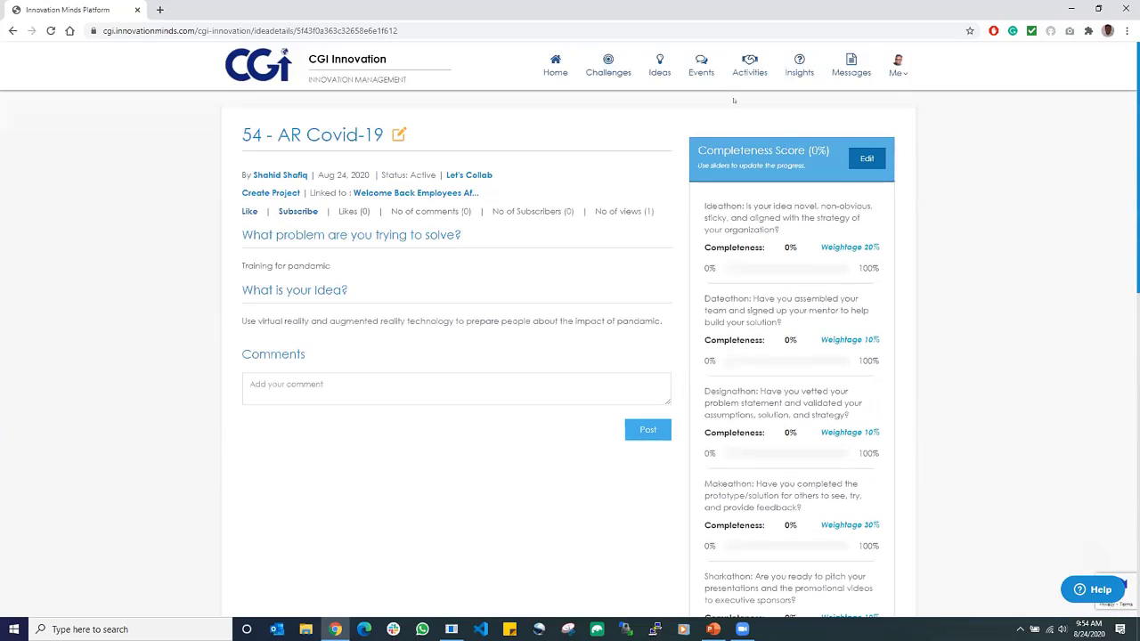
- Open the Lecturer idea from the ideas list, vote it up and save the vote
{"action": "left_click", "coordinate": [659, 66]}
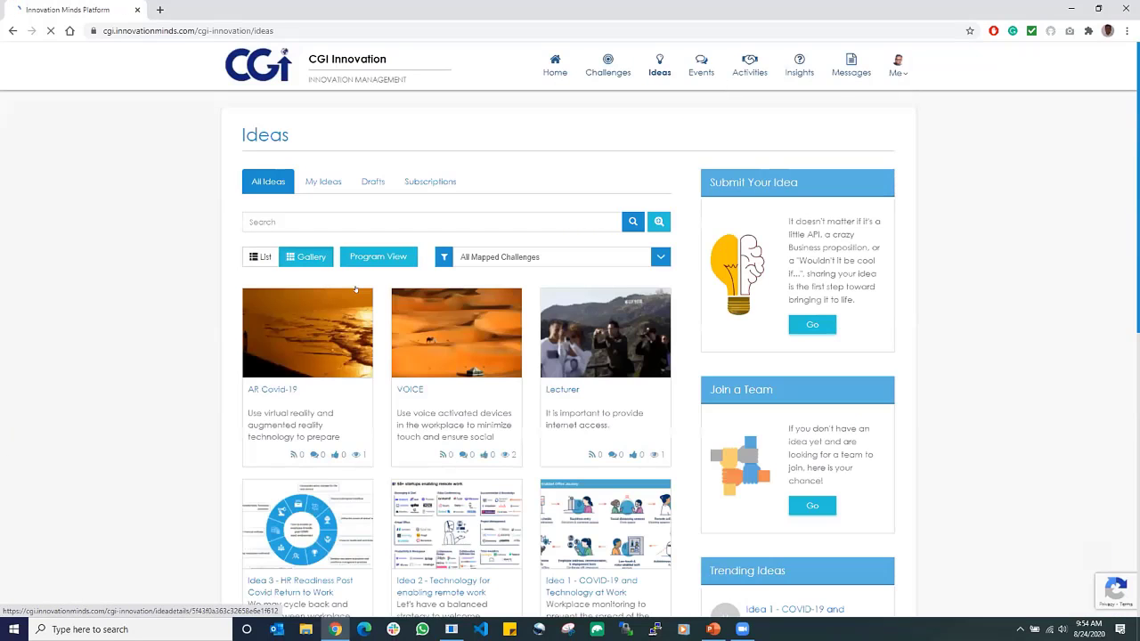
{"action": "left_click", "coordinate": [606, 332]}
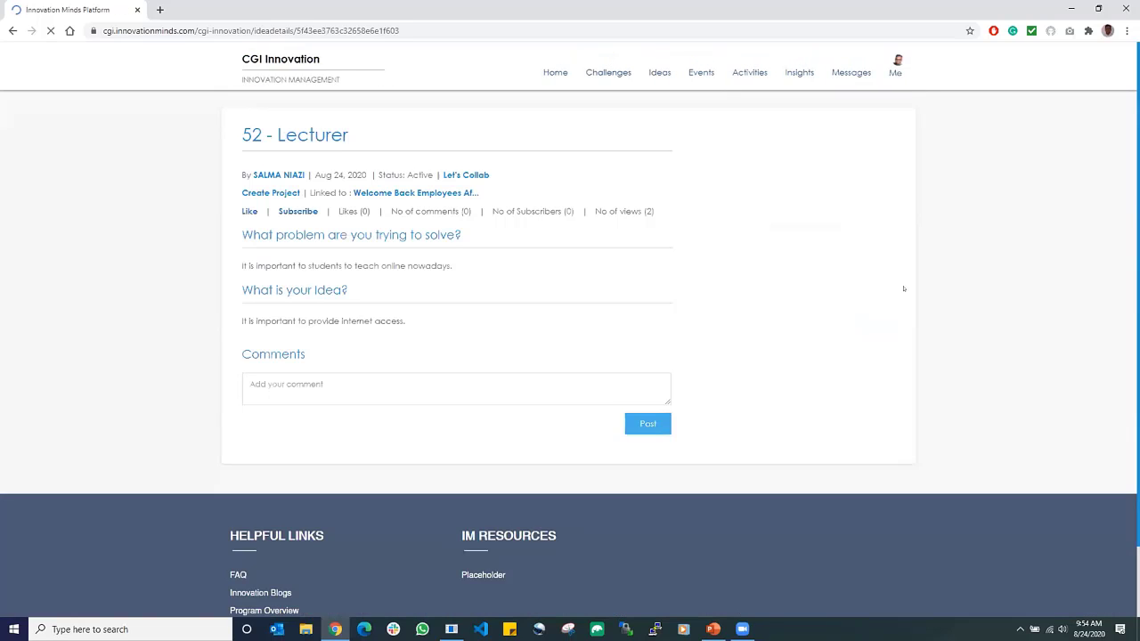
{"action": "scroll", "coordinate": [906, 287], "scroll_direction": "down", "scroll_amount": 4}
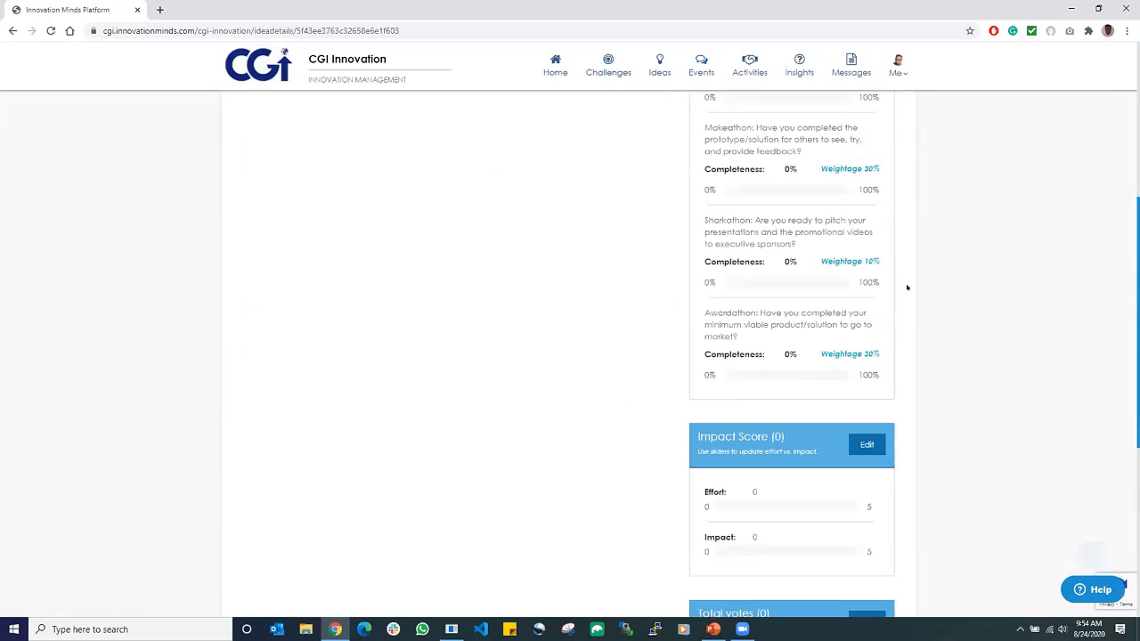
{"action": "scroll", "coordinate": [906, 286], "scroll_direction": "down", "scroll_amount": 4}
{"action": "left_click", "coordinate": [860, 267]}
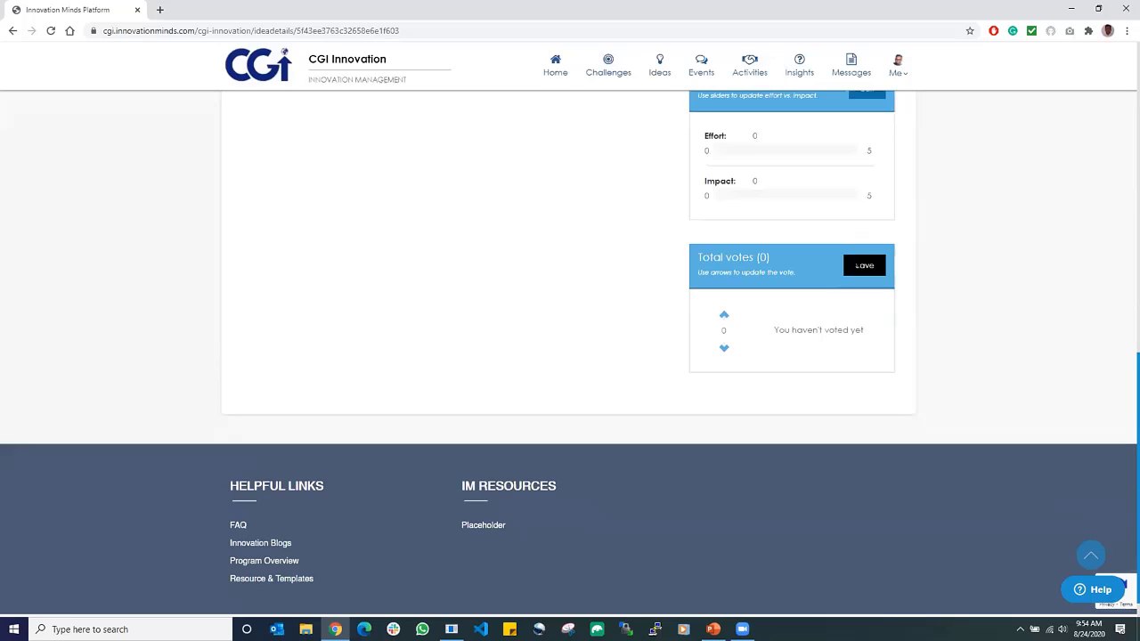
{"action": "left_click", "coordinate": [724, 316]}
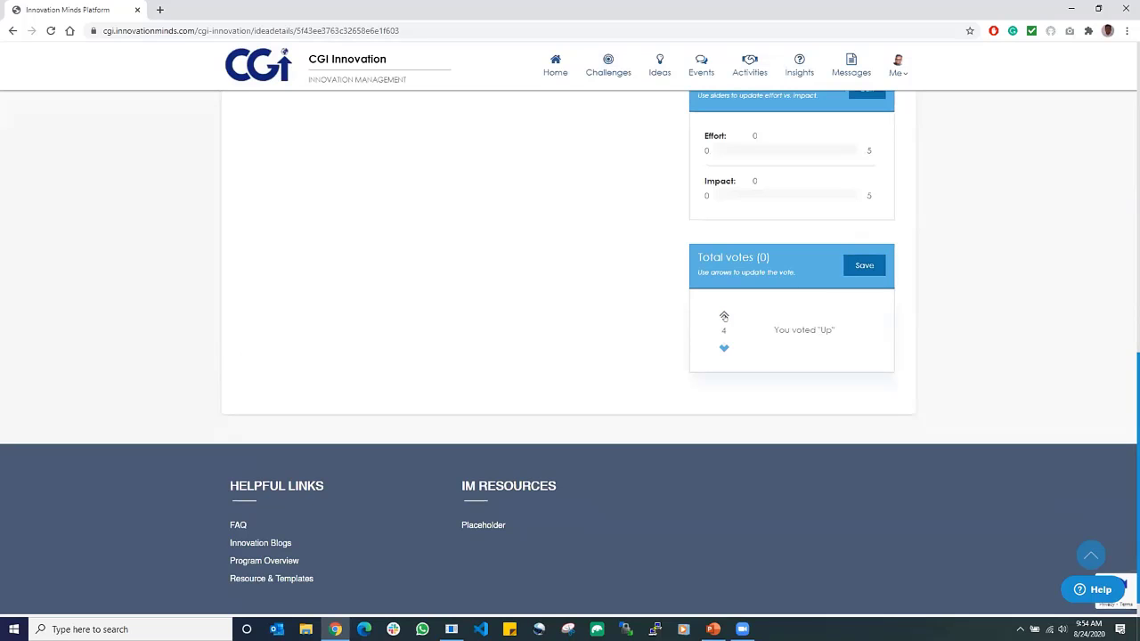
{"action": "left_click", "coordinate": [864, 266]}
{"action": "scroll", "coordinate": [906, 281], "scroll_direction": "up", "scroll_amount": 5}
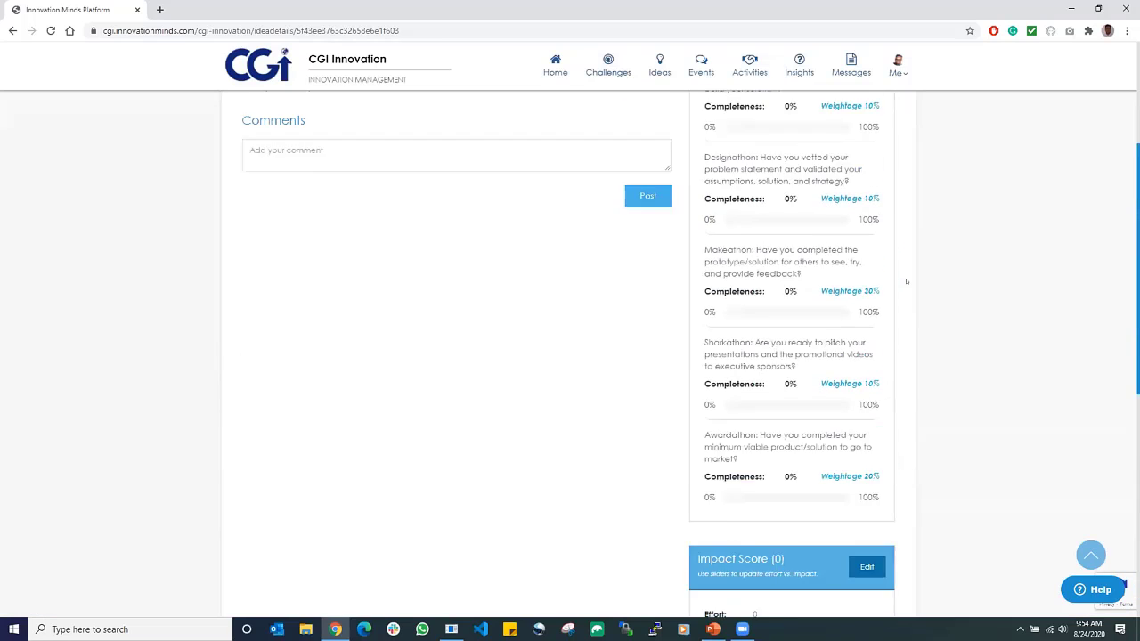
{"action": "scroll", "coordinate": [906, 282], "scroll_direction": "up", "scroll_amount": 5}
- Return to the ideas list and look over the cards of all submitted ideas
{"action": "left_click", "coordinate": [659, 65]}
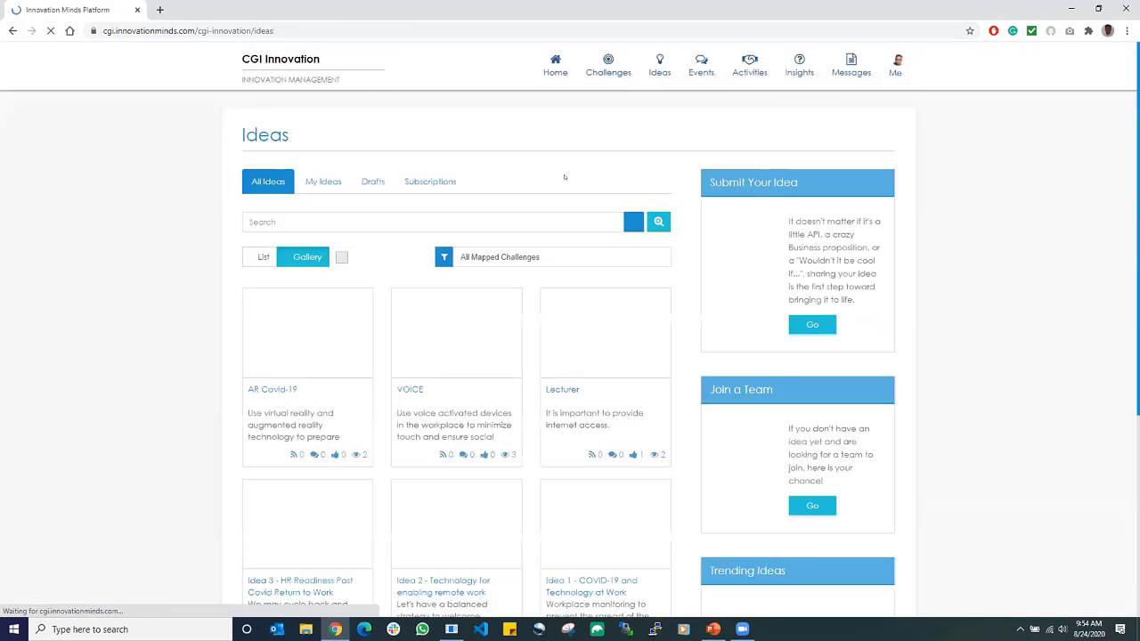
{"action": "scroll", "coordinate": [169, 267], "scroll_direction": "down", "scroll_amount": 3}
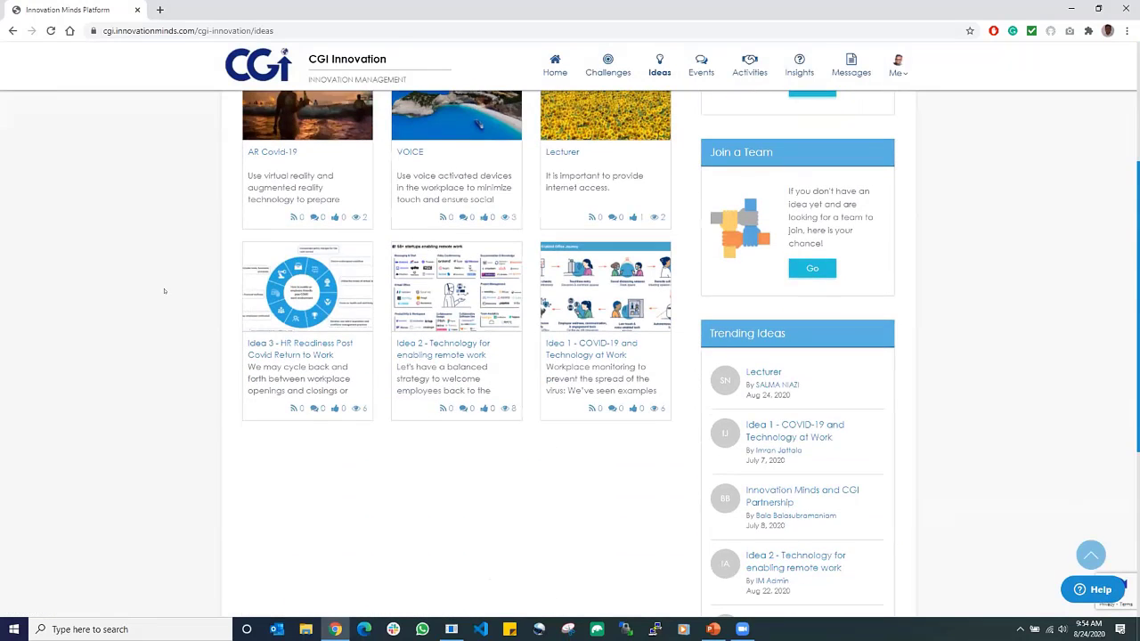
{"action": "scroll", "coordinate": [164, 291], "scroll_direction": "up", "scroll_amount": 3}
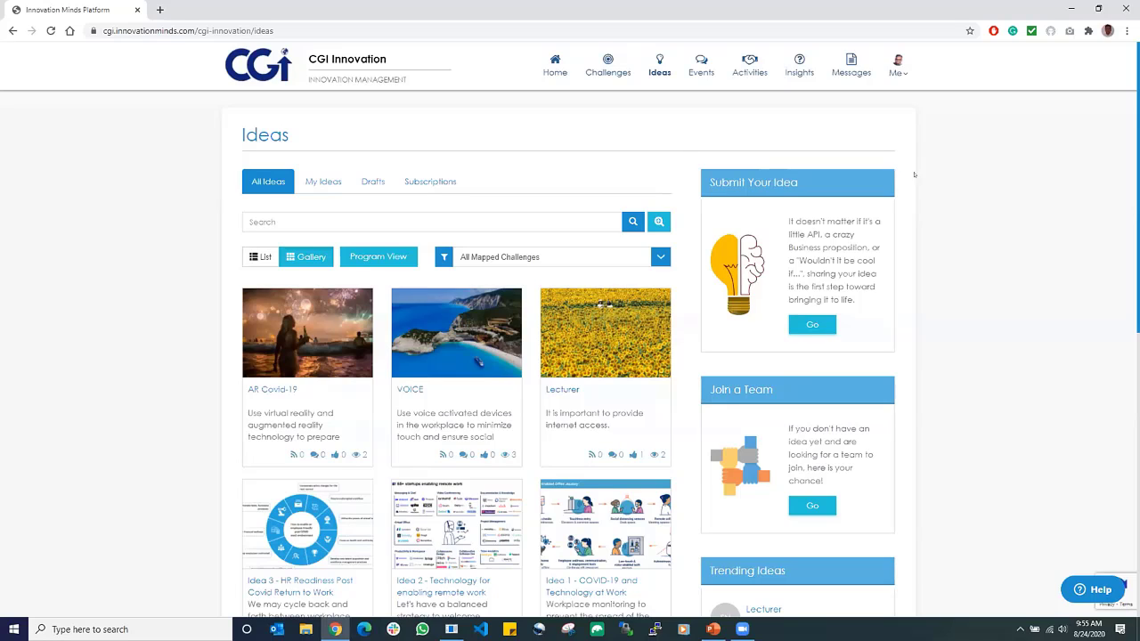
- Open the Manage Ideas (Kanban) board in the admin area and review the active ideas with their votes
{"action": "left_click", "coordinate": [898, 68]}
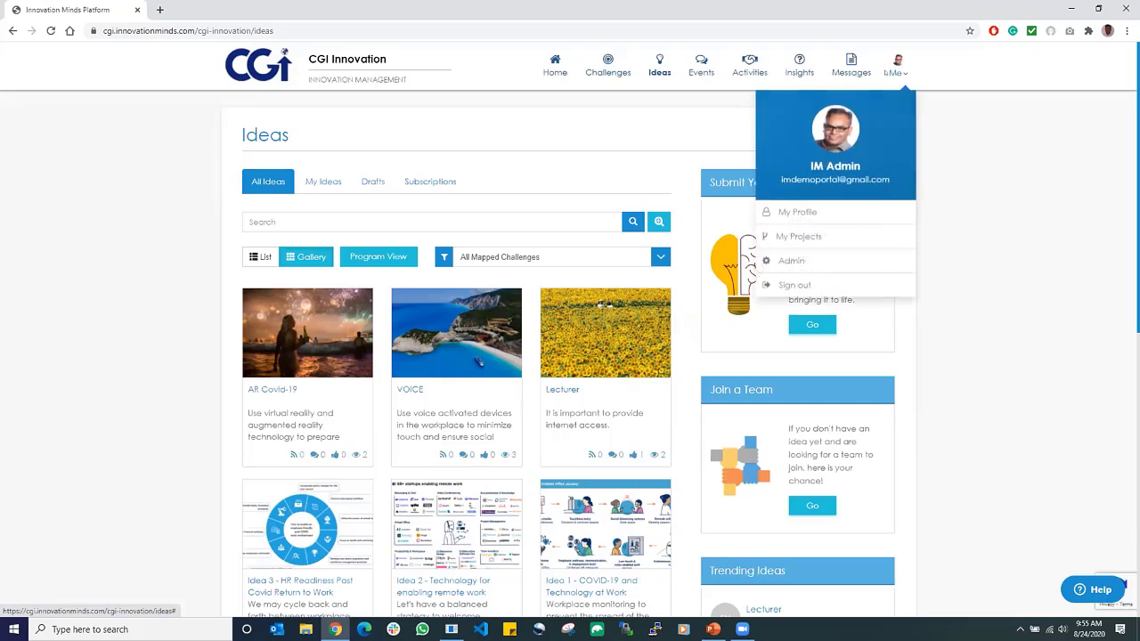
{"action": "left_click", "coordinate": [787, 260]}
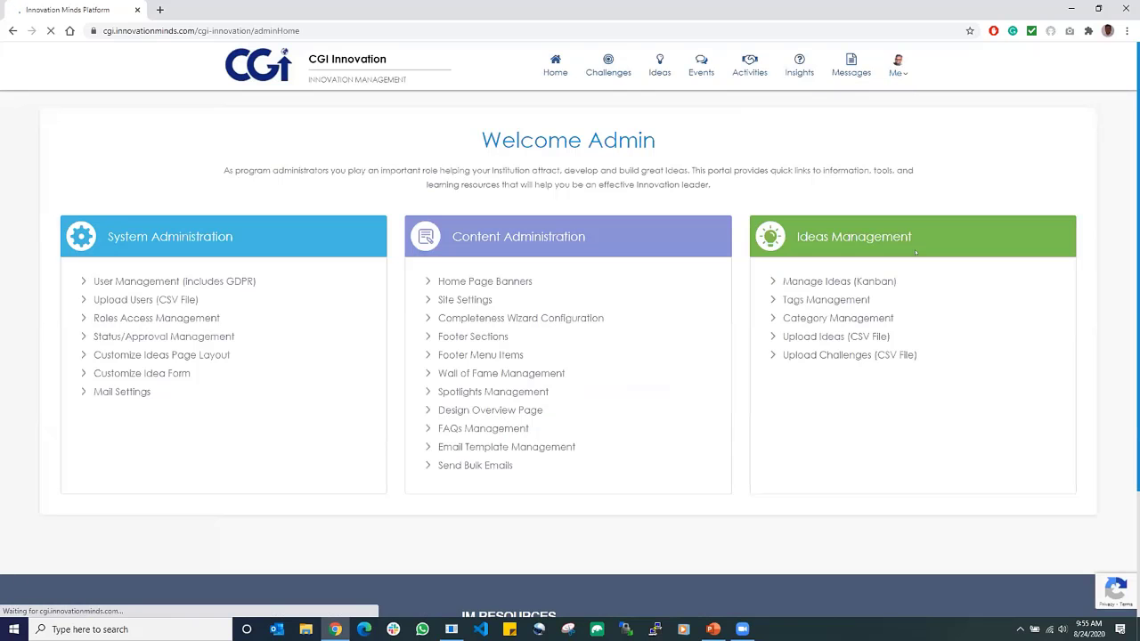
{"action": "left_click", "coordinate": [824, 281]}
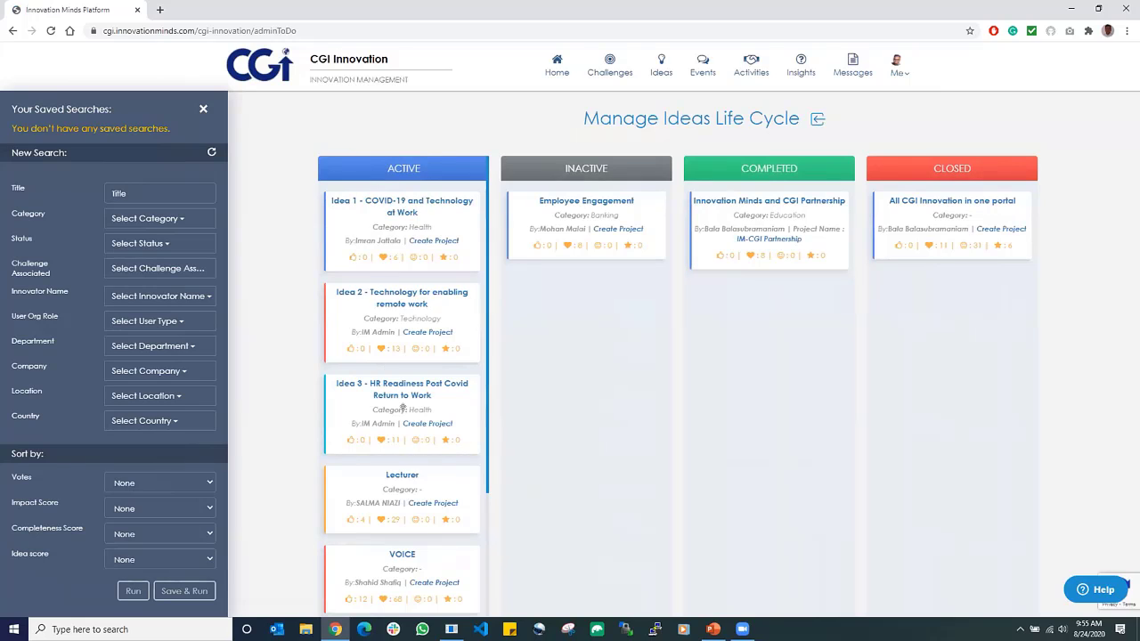
{"action": "scroll", "coordinate": [403, 407], "scroll_direction": "down", "scroll_amount": 1}
{"action": "scroll", "coordinate": [403, 407], "scroll_direction": "down", "scroll_amount": 2}
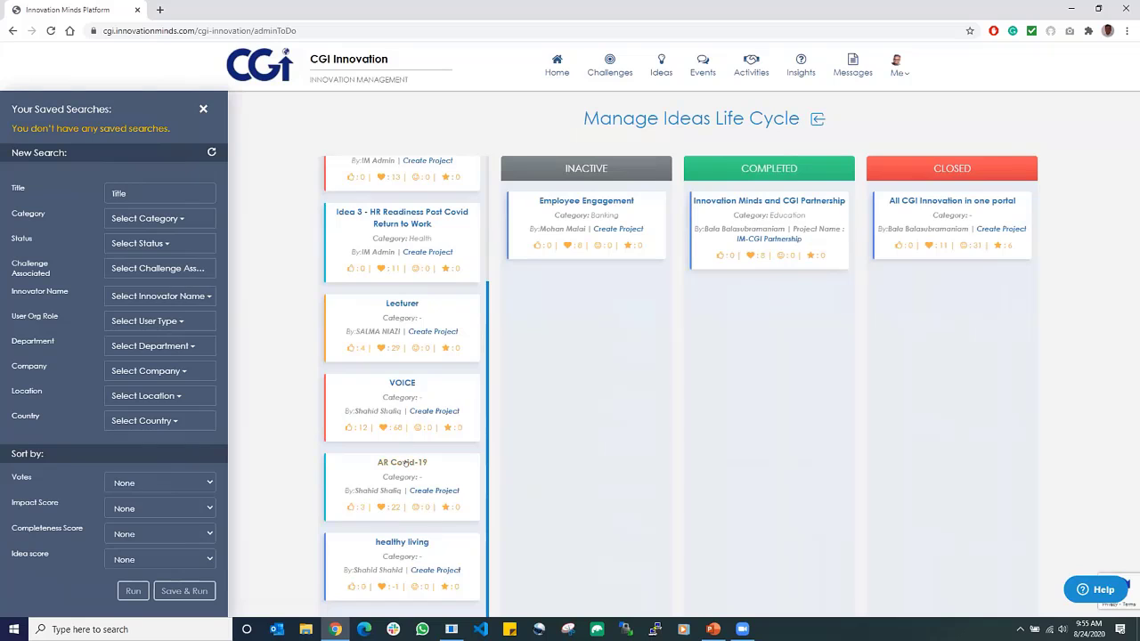
{"action": "scroll", "coordinate": [406, 464], "scroll_direction": "up", "scroll_amount": 2}
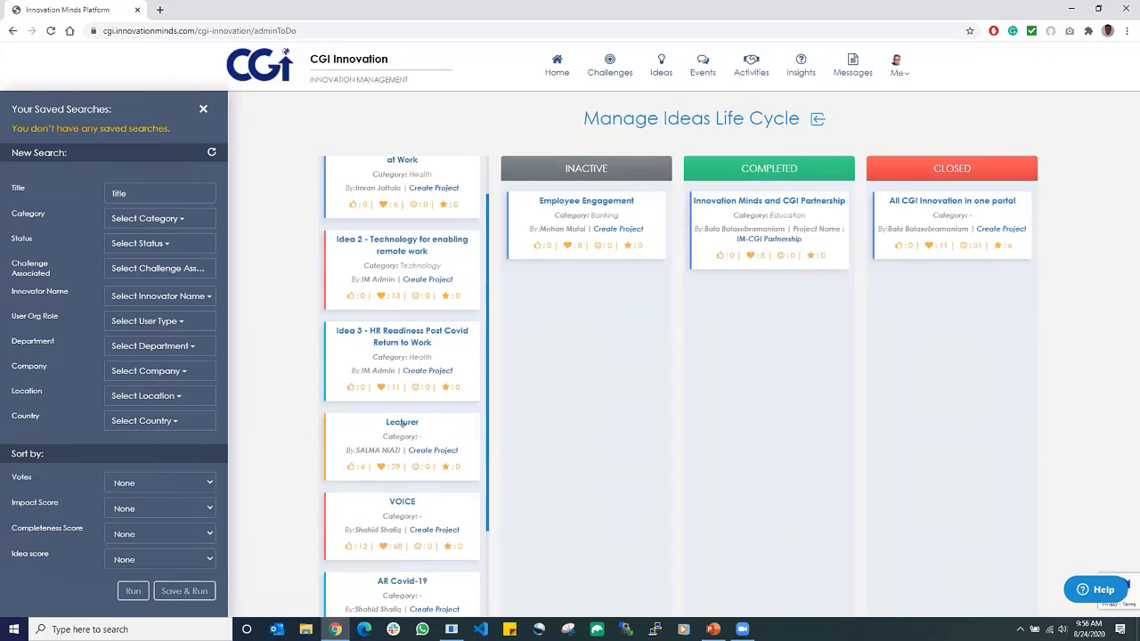
{"action": "scroll", "coordinate": [401, 373], "scroll_direction": "up", "scroll_amount": 1}
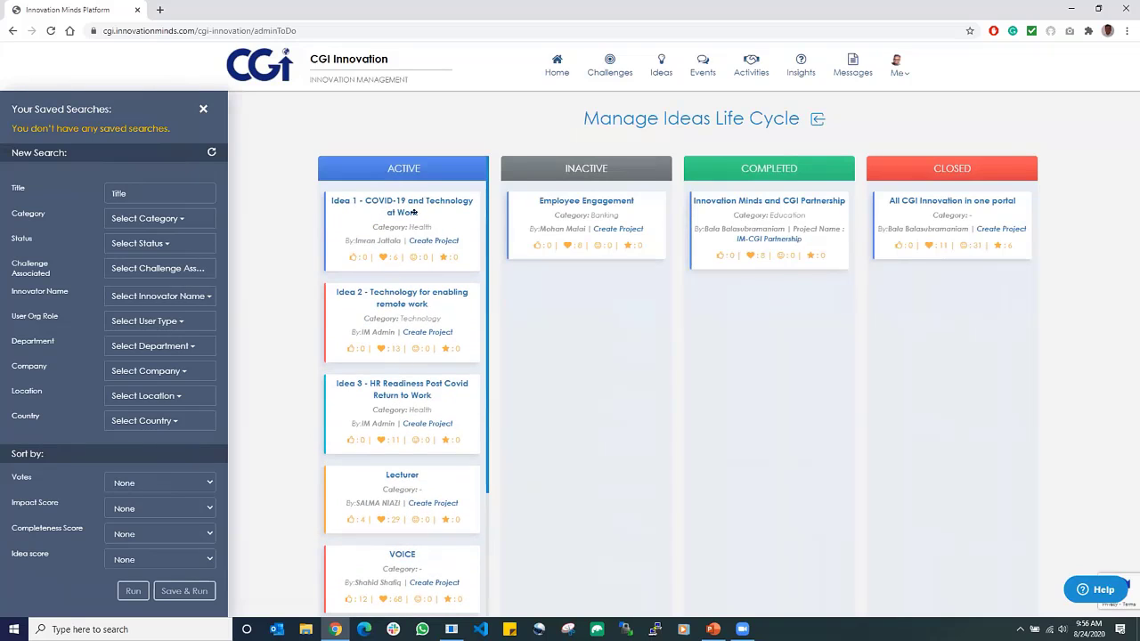
- Sort the ideas on the life cycle board by votes in descending order and run the sort
{"action": "left_click", "coordinate": [154, 482]}
{"action": "left_click", "coordinate": [154, 508]}
{"action": "left_click", "coordinate": [154, 482]}
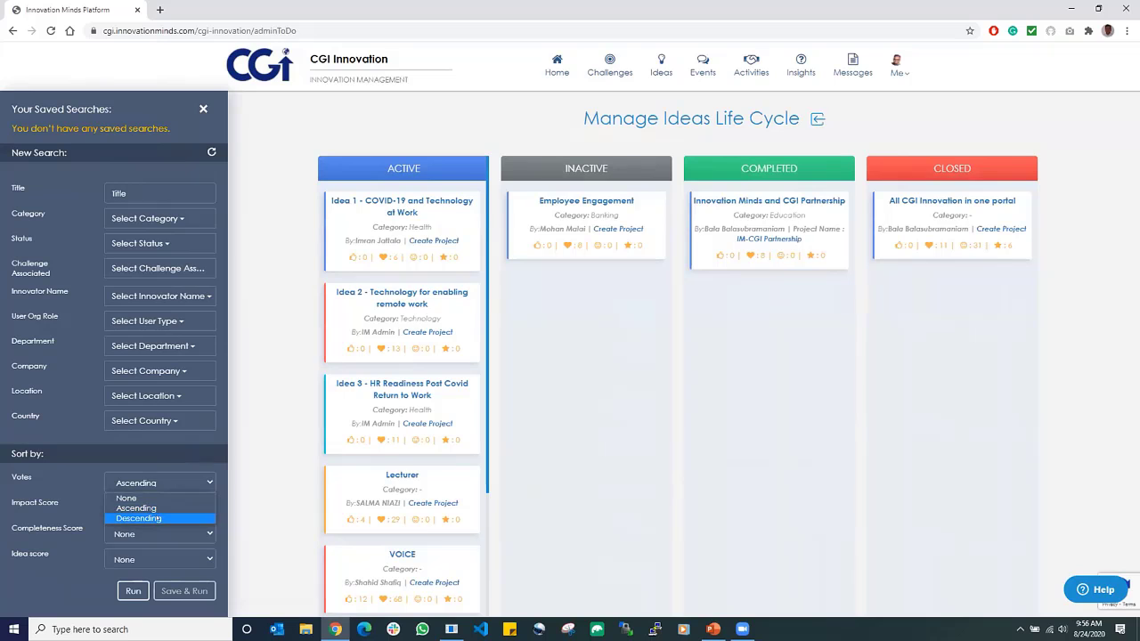
{"action": "left_click", "coordinate": [151, 518]}
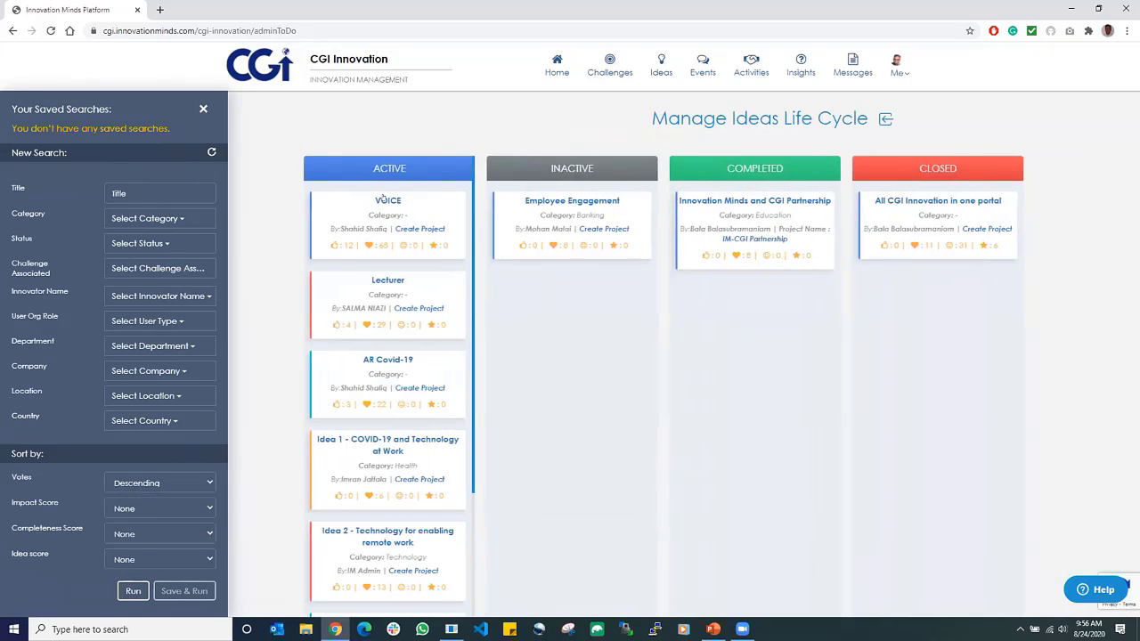
- View the details of the VOICE idea, close them and review the sorted ideas in the Active column
{"action": "left_click", "coordinate": [385, 200]}
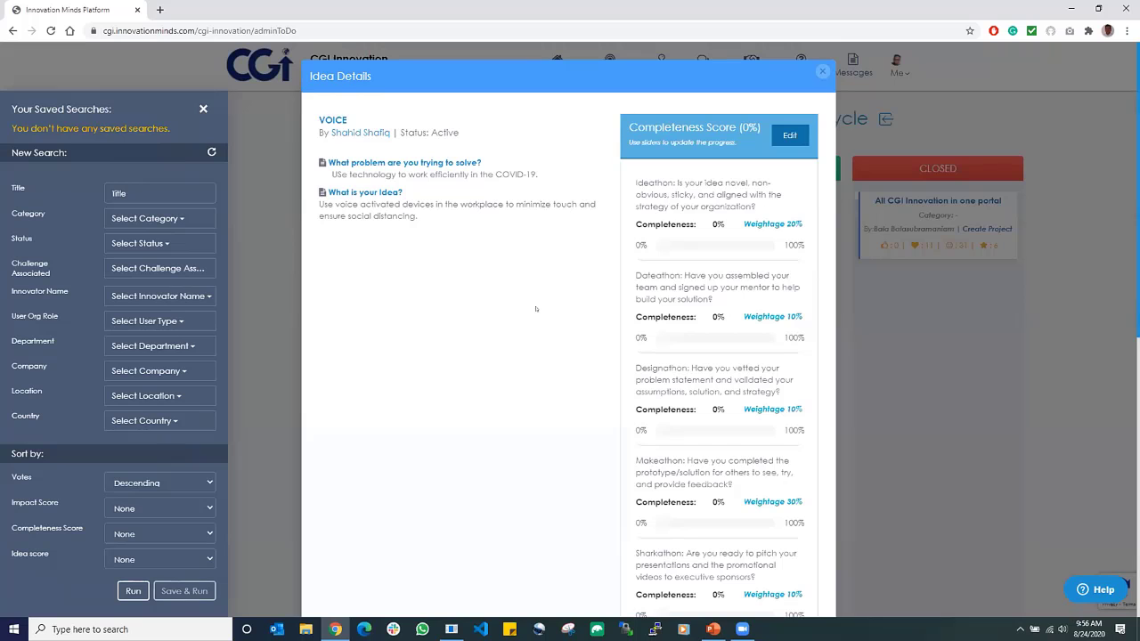
{"action": "left_click", "coordinate": [822, 71]}
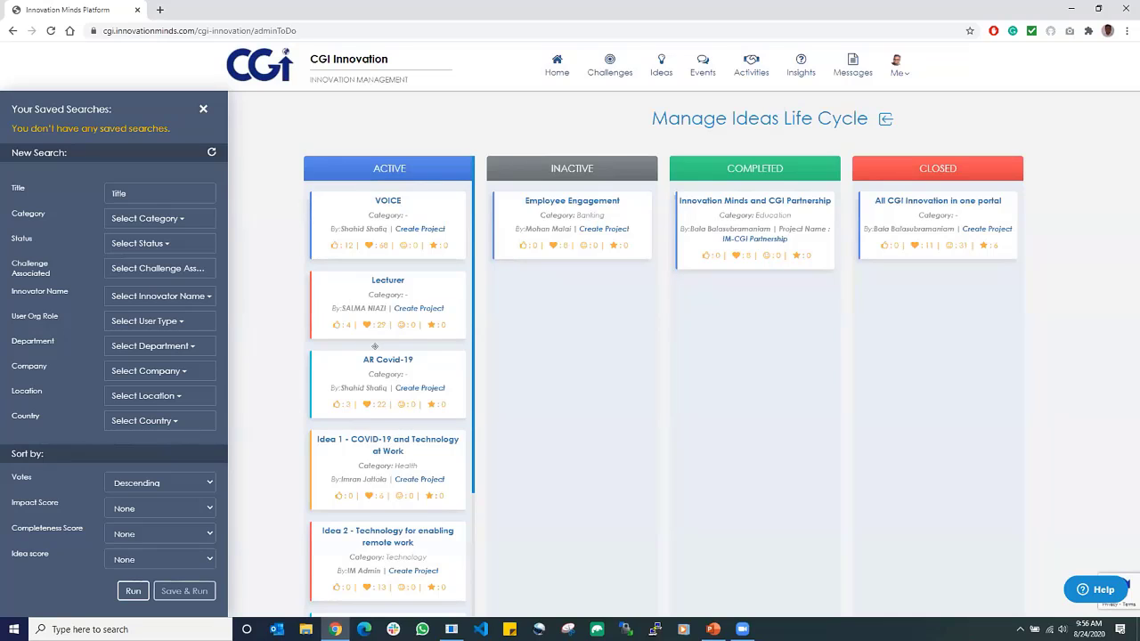
{"action": "scroll", "coordinate": [375, 346], "scroll_direction": "down", "scroll_amount": 2}
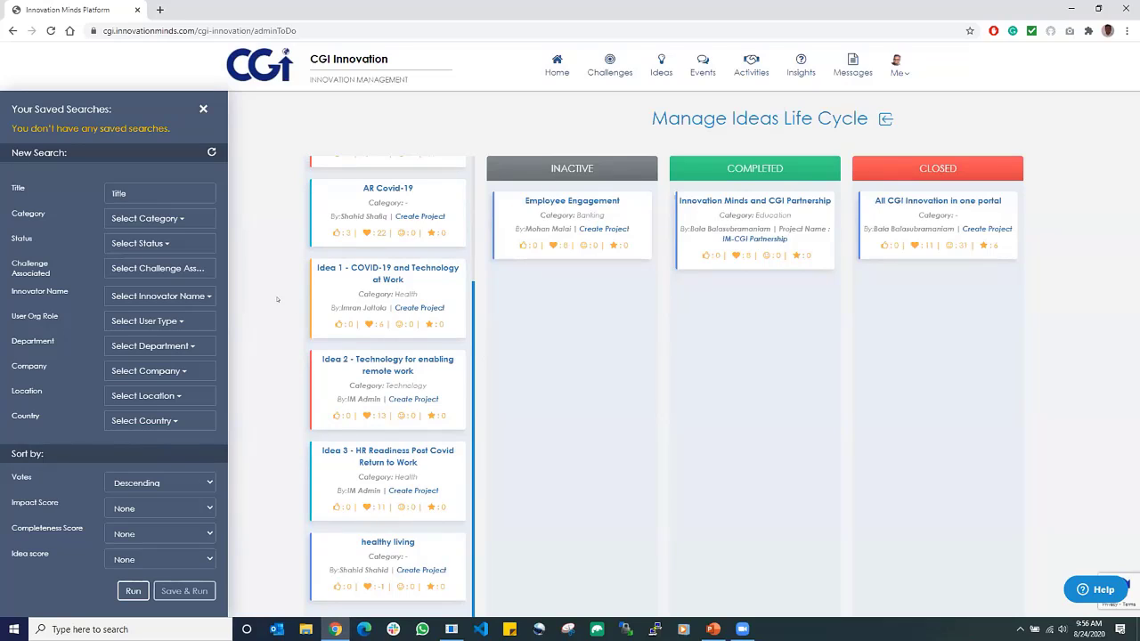
{"action": "scroll", "coordinate": [433, 326], "scroll_direction": "up", "scroll_amount": 2}
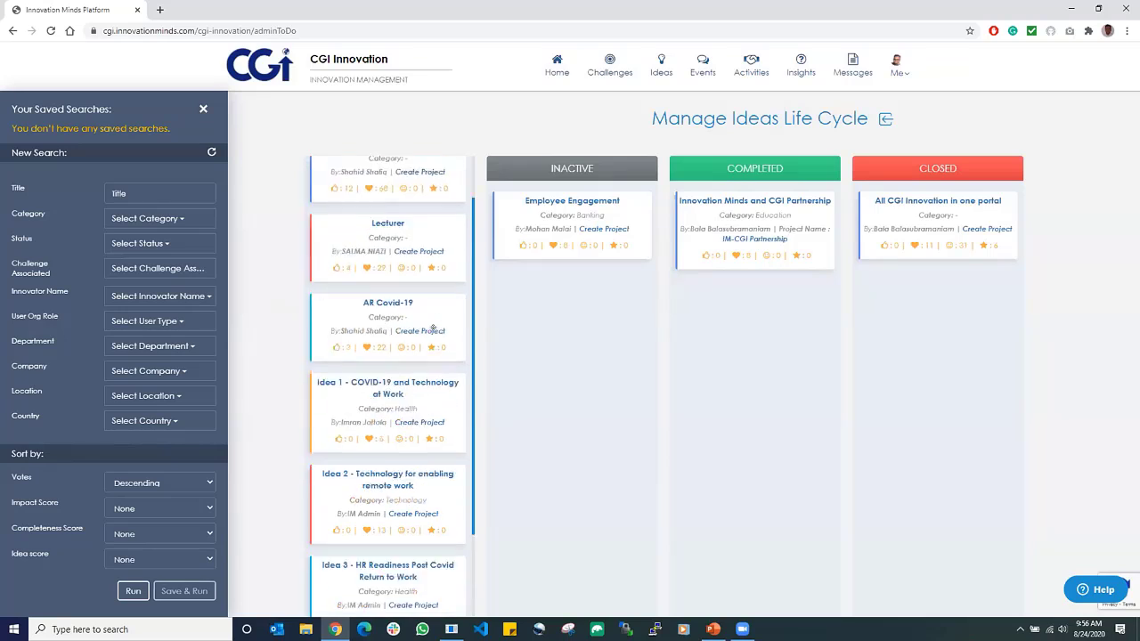